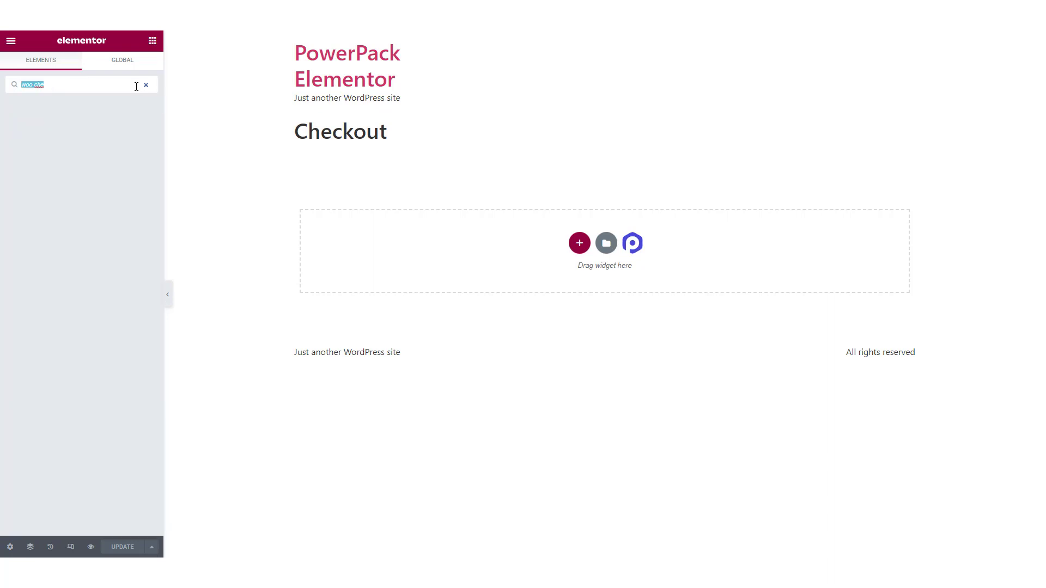
# Step: Search the widgets for "checkout" and add the Woo - Checkout widget to the Checkout page
pyautogui.write('checkou')
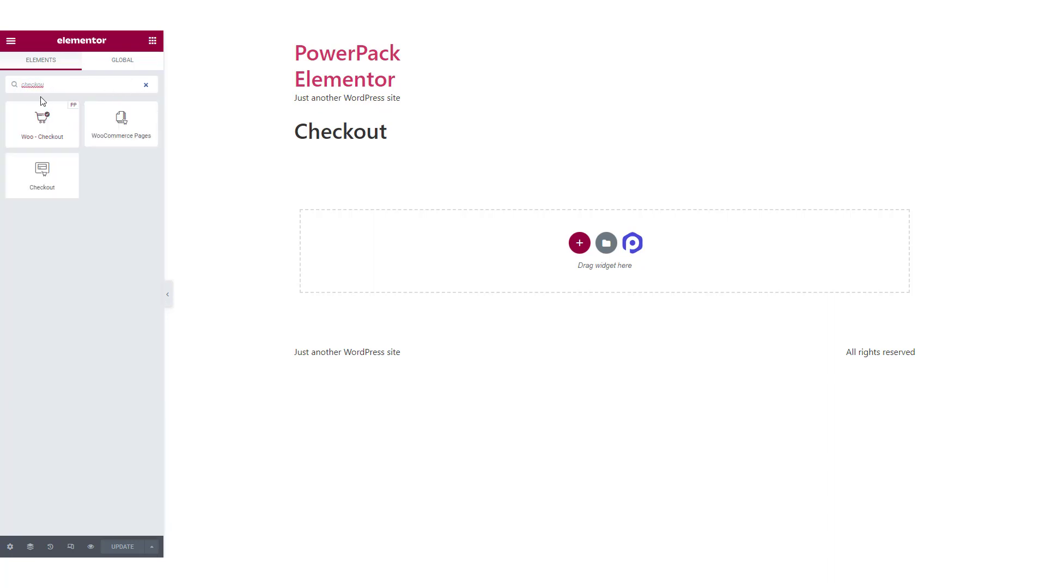
pyautogui.write('t')
pyautogui.moveTo(62, 108); pyautogui.dragTo(497, 264)
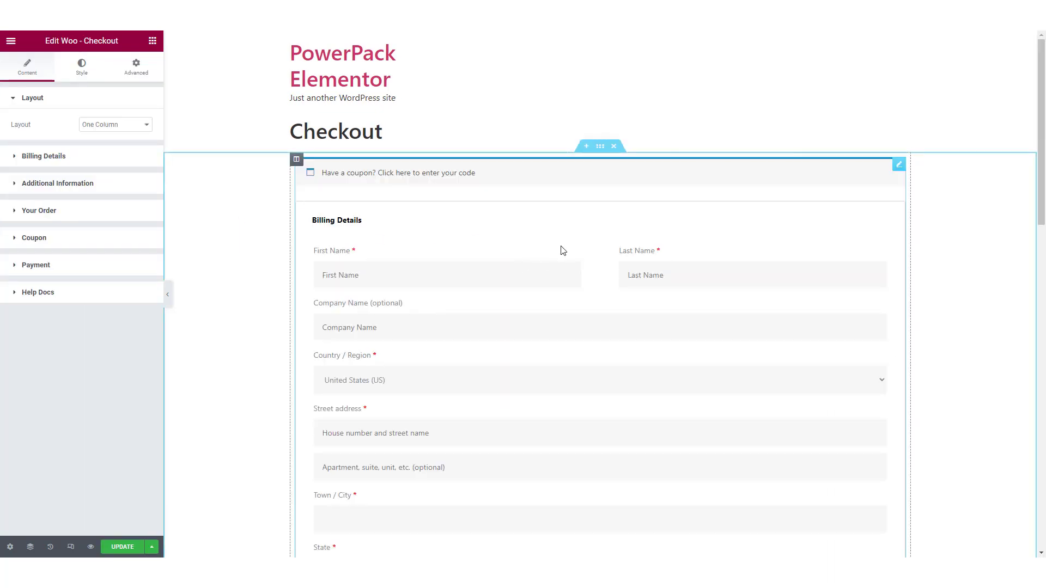
# Step: Set the checkout widget's layout to Two Columns
pyautogui.scroll(-18, 441, 241)
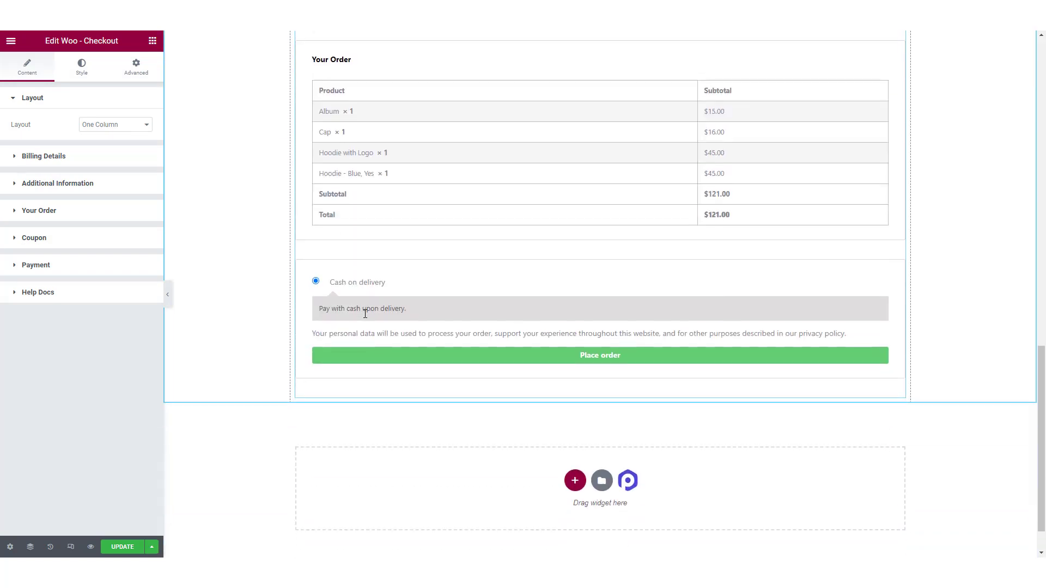
pyautogui.scroll(2, 473, 362)
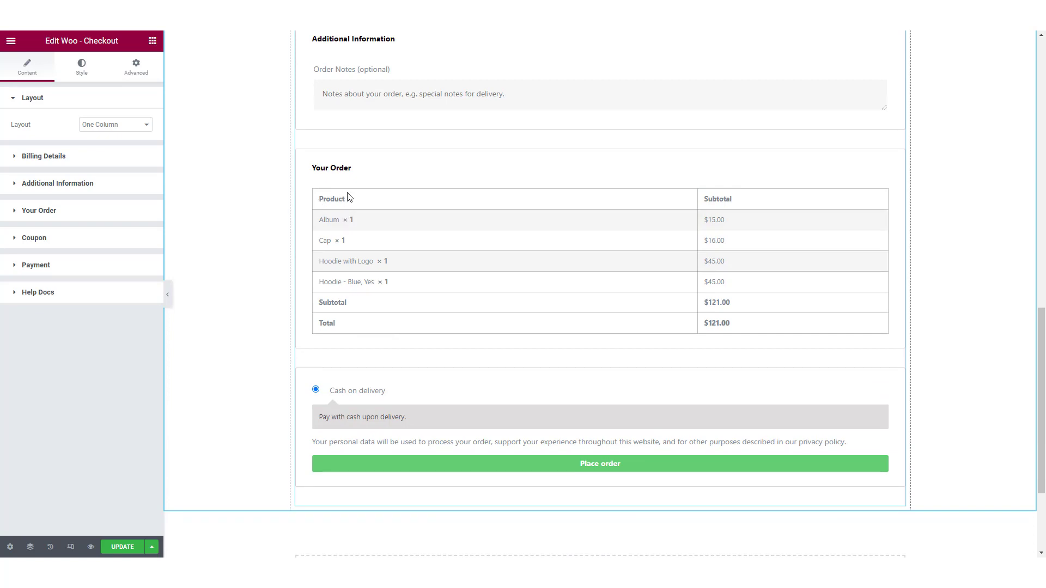
pyautogui.scroll(10, 335, 240)
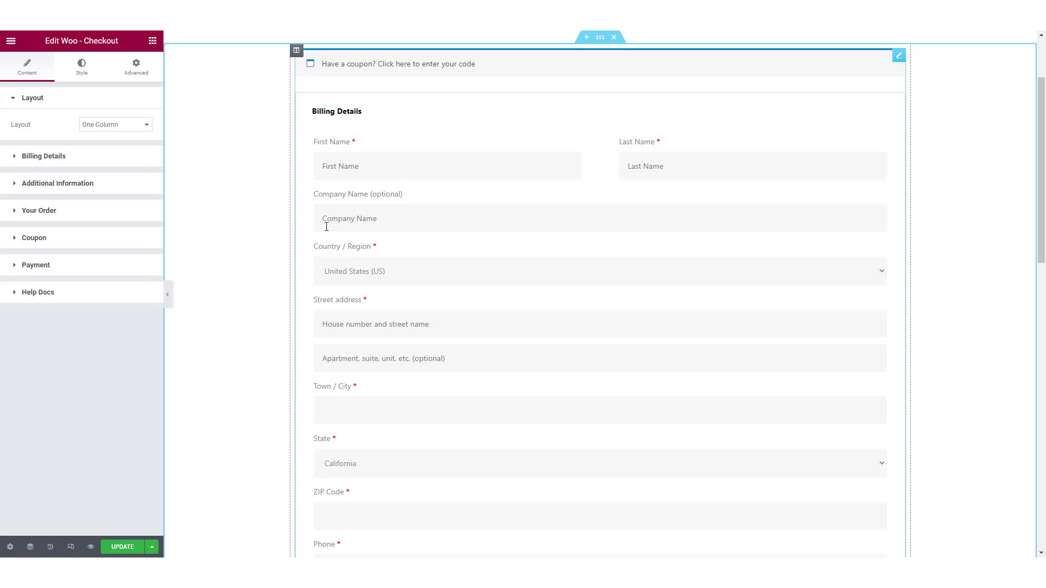
pyautogui.scroll(2, 333, 161)
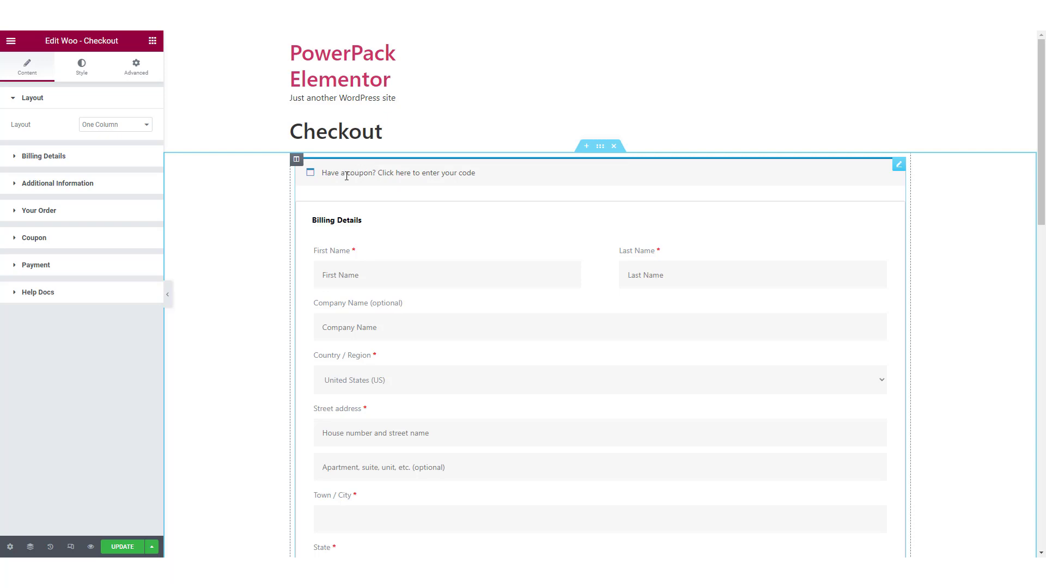
pyautogui.click(70, 99)
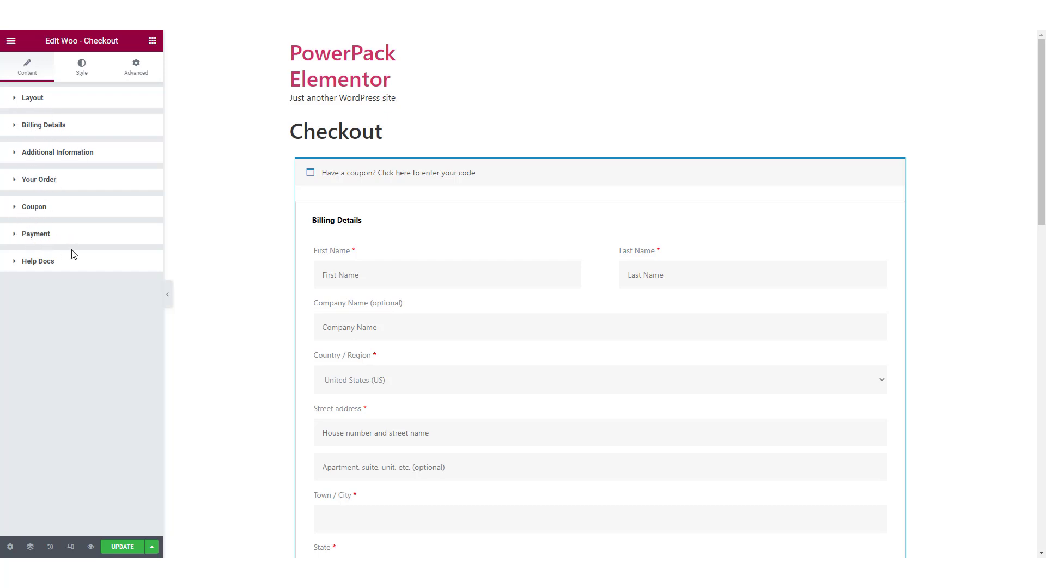
pyautogui.click(51, 100)
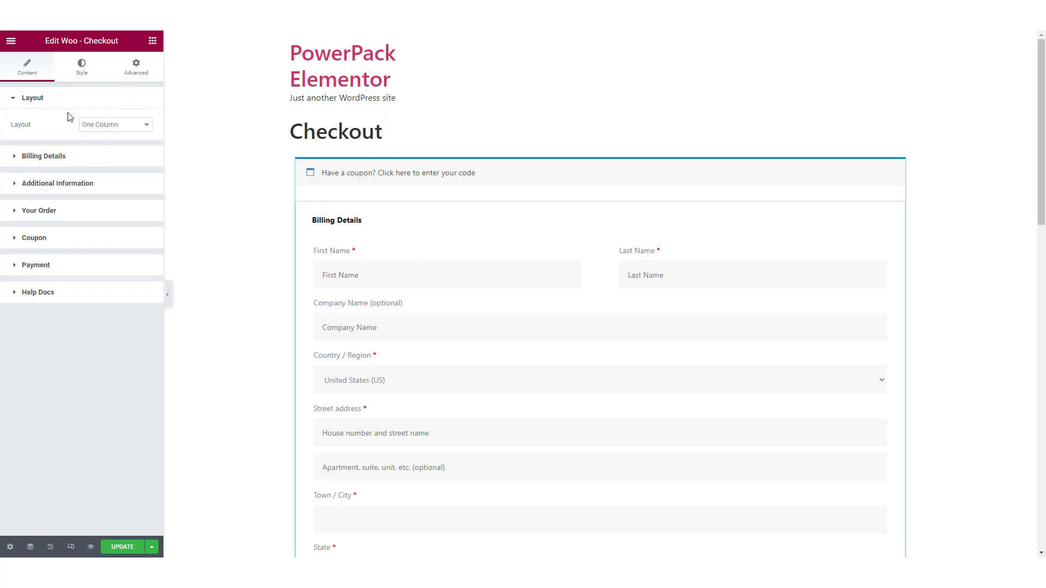
pyautogui.click(97, 127)
pyautogui.click(105, 144)
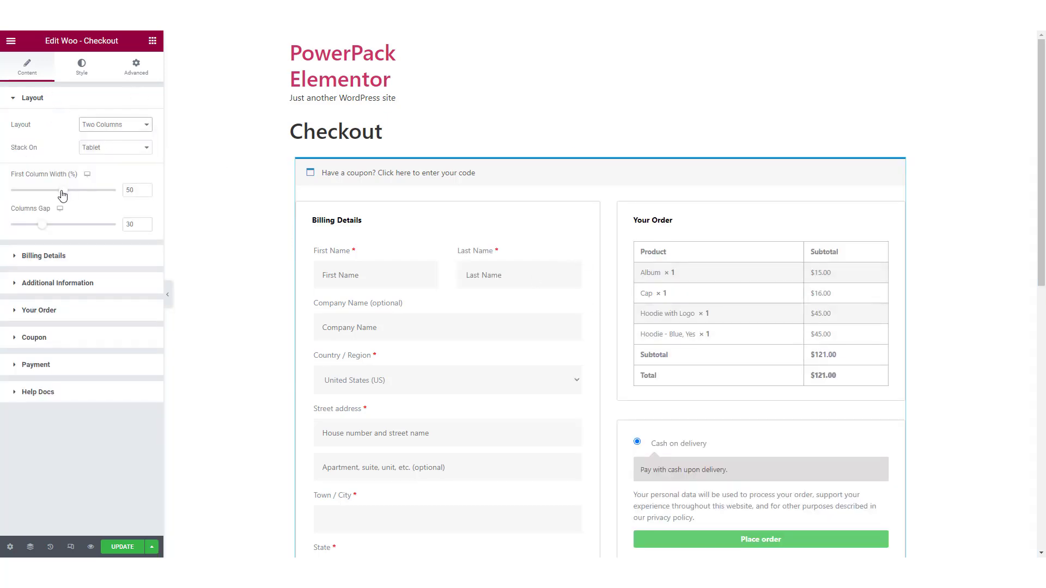
# Step: Try a first column width of 70% for the checkout layout, and set it back to 50%
pyautogui.moveTo(62, 192)
pyautogui.mouseDown()
pyautogui.moveTo(50, 196)
pyautogui.moveTo(70, 197)
pyautogui.mouseUp()
pyautogui.doubleClick(125, 192)
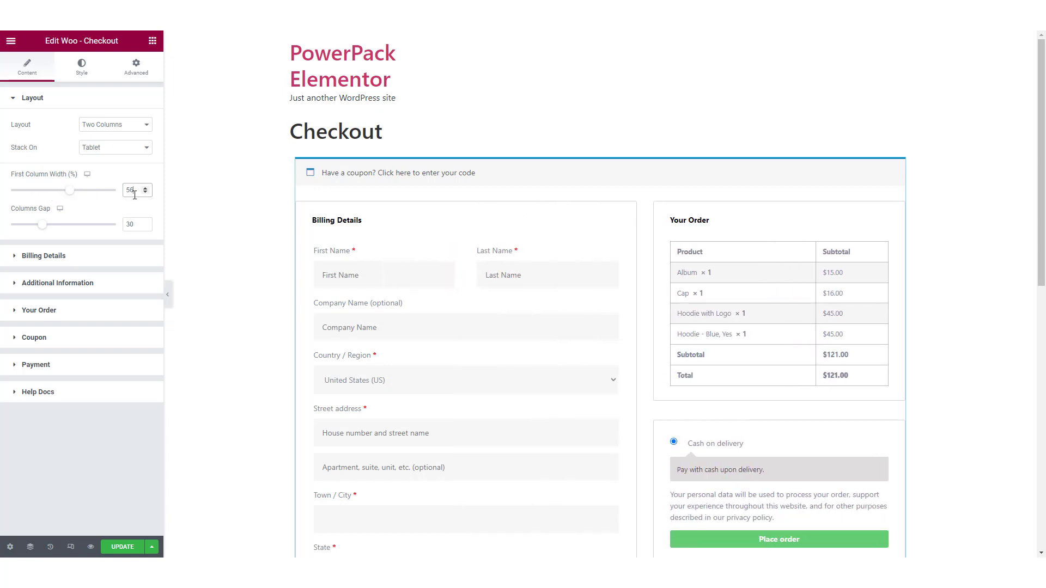
pyautogui.write('70')
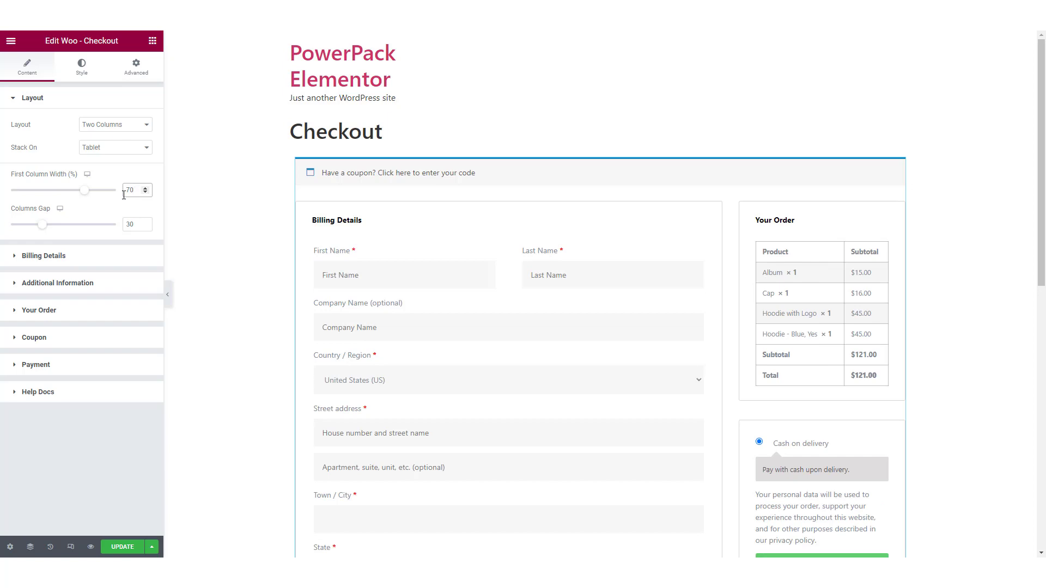
pyautogui.doubleClick(130, 192)
pyautogui.write('50')
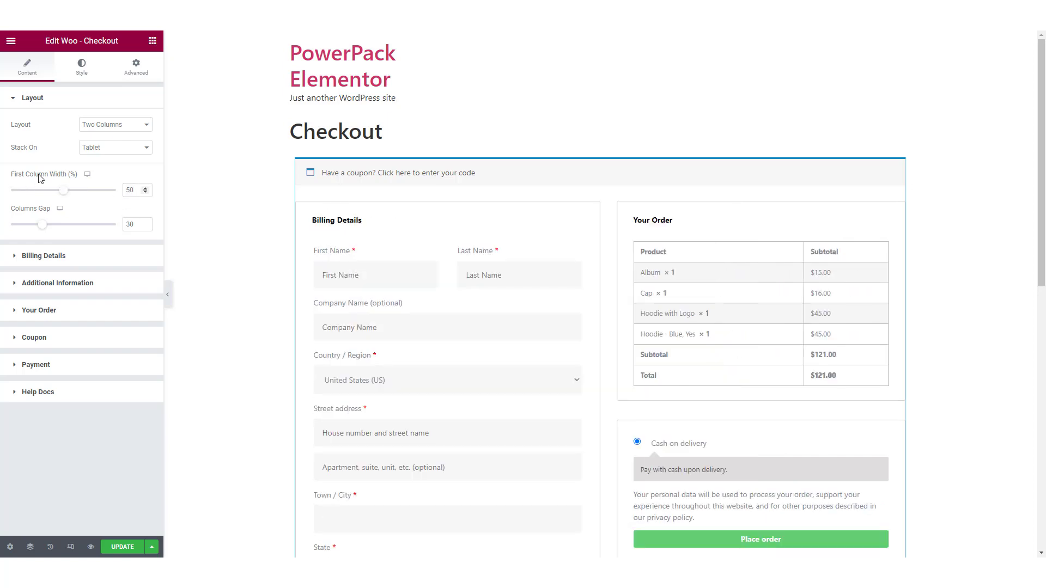
# Step: In the billing details, set the phone field's label and placeholder to "Contact No" and the email address field's to "Email"
pyautogui.click(58, 256)
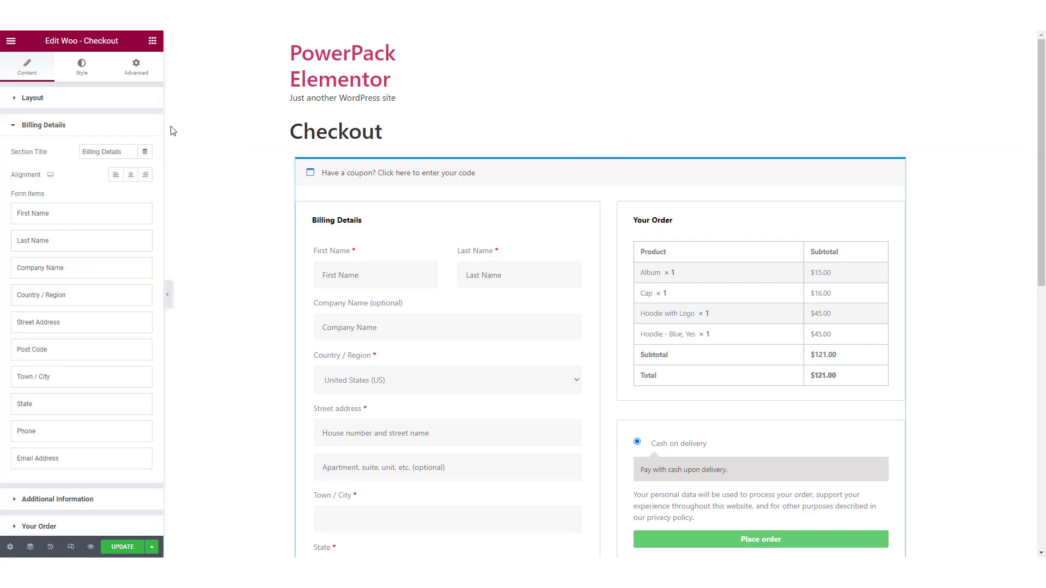
pyautogui.scroll(-2, 325, 143)
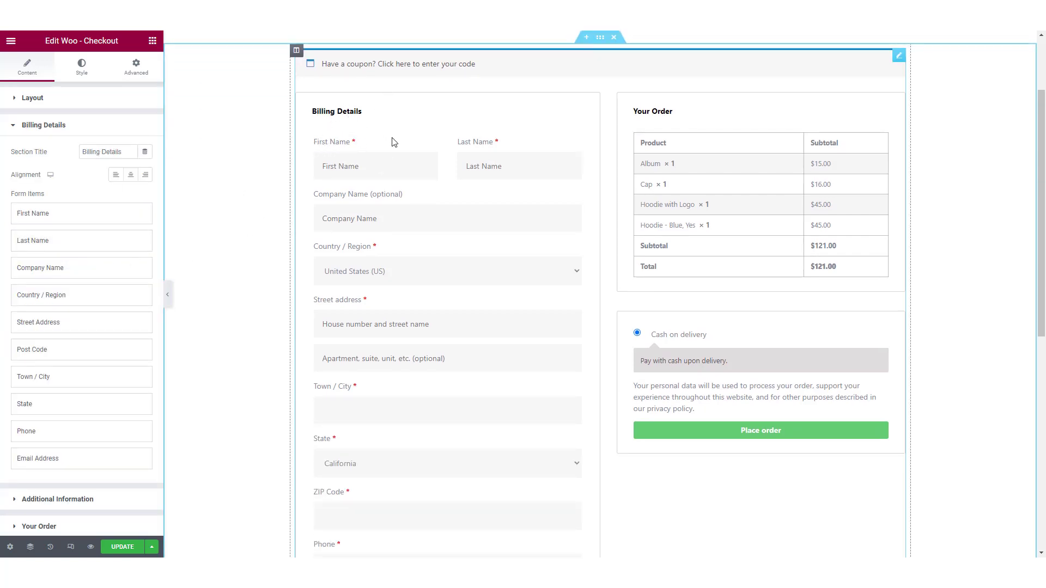
pyautogui.scroll(-4, 485, 278)
pyautogui.scroll(2, 485, 280)
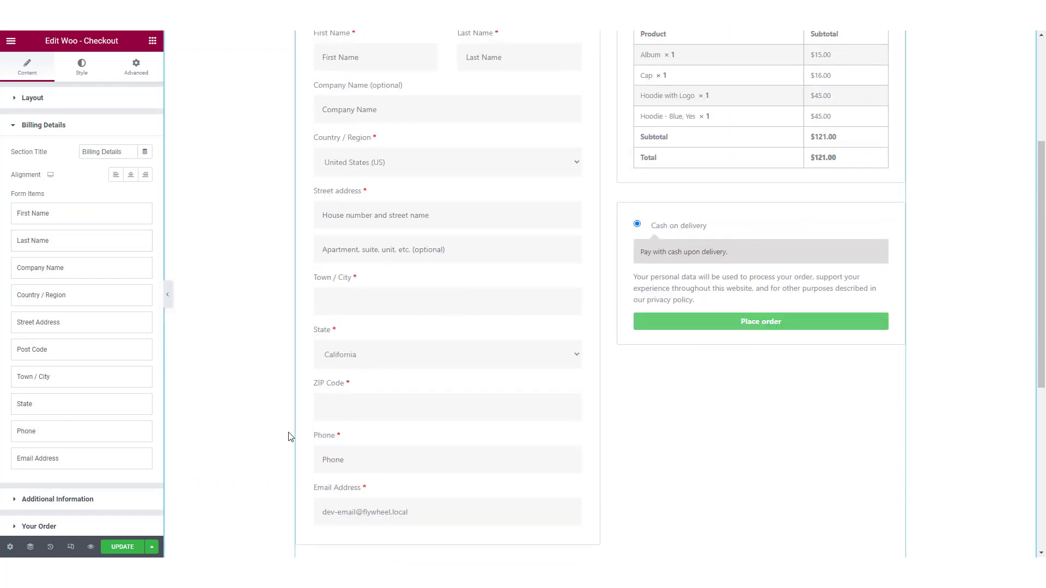
pyautogui.click(62, 432)
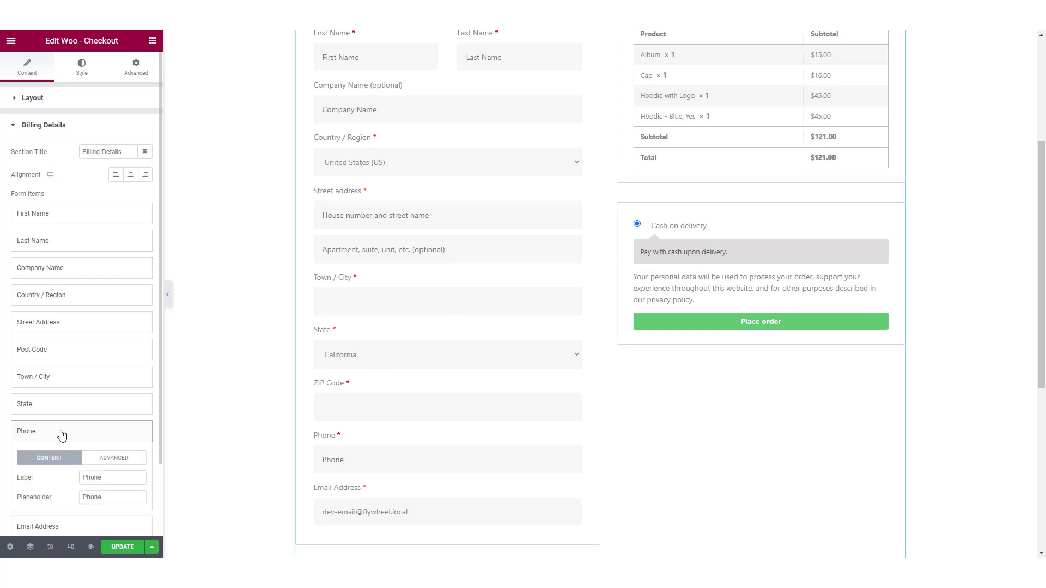
pyautogui.moveTo(106, 480); pyautogui.dragTo(69, 485)
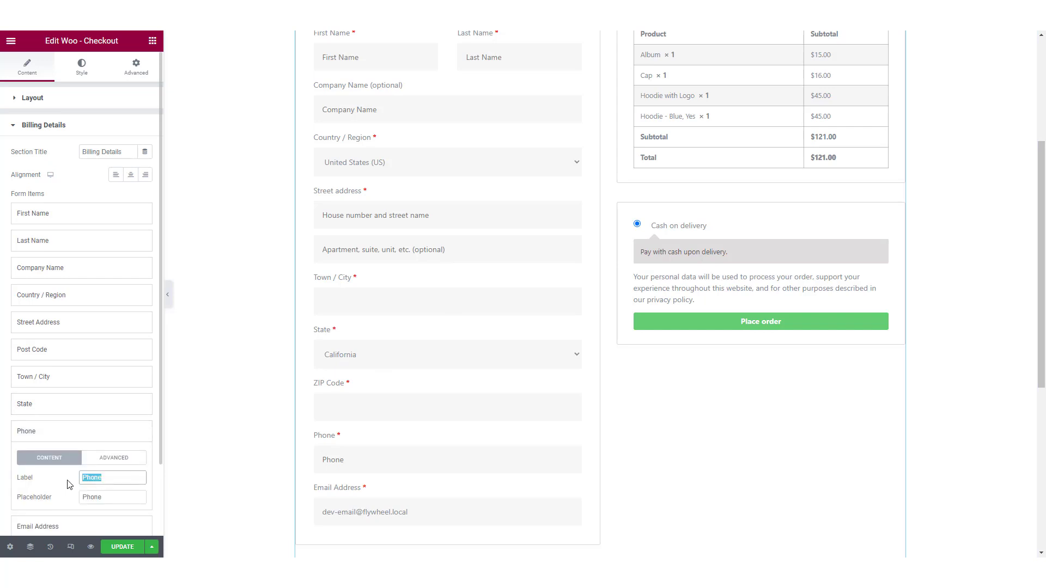
pyautogui.write('Contact No.')
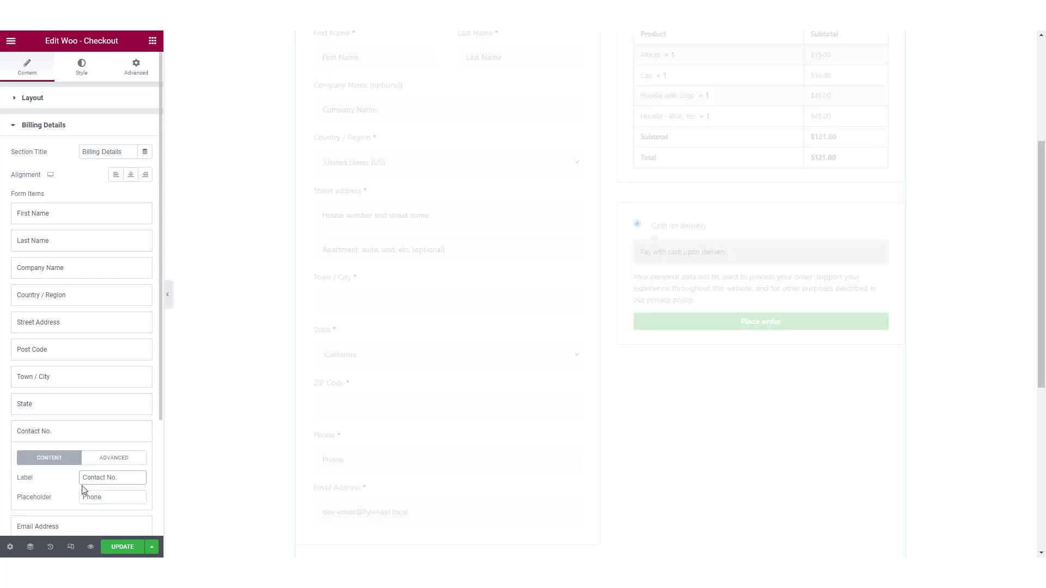
pyautogui.doubleClick(89, 499)
pyautogui.write('Contact No')
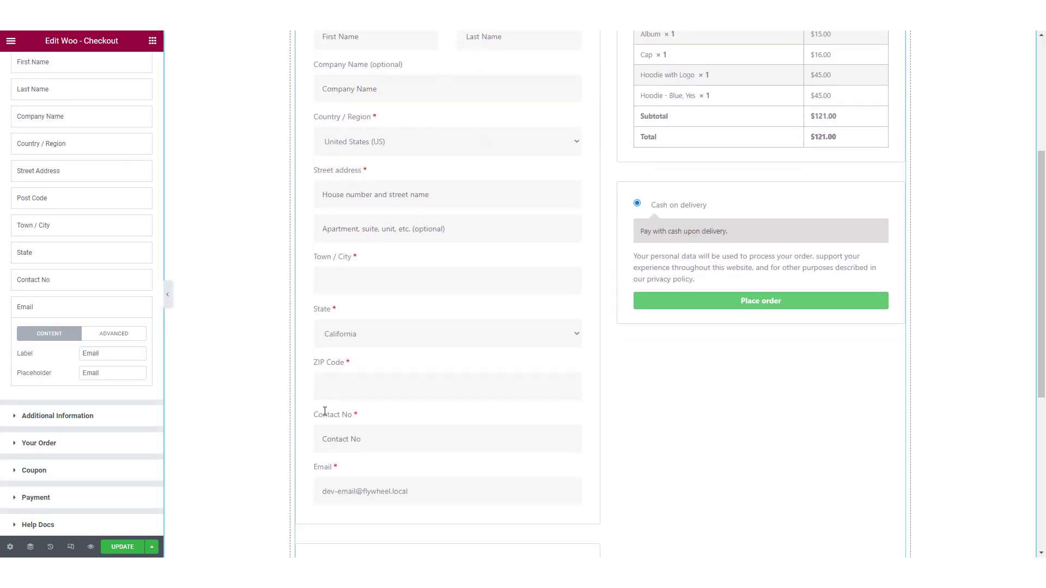
# Step: Try hiding the additional information box, and show it again
pyautogui.click(82, 415)
pyautogui.scroll(-4, 446, 464)
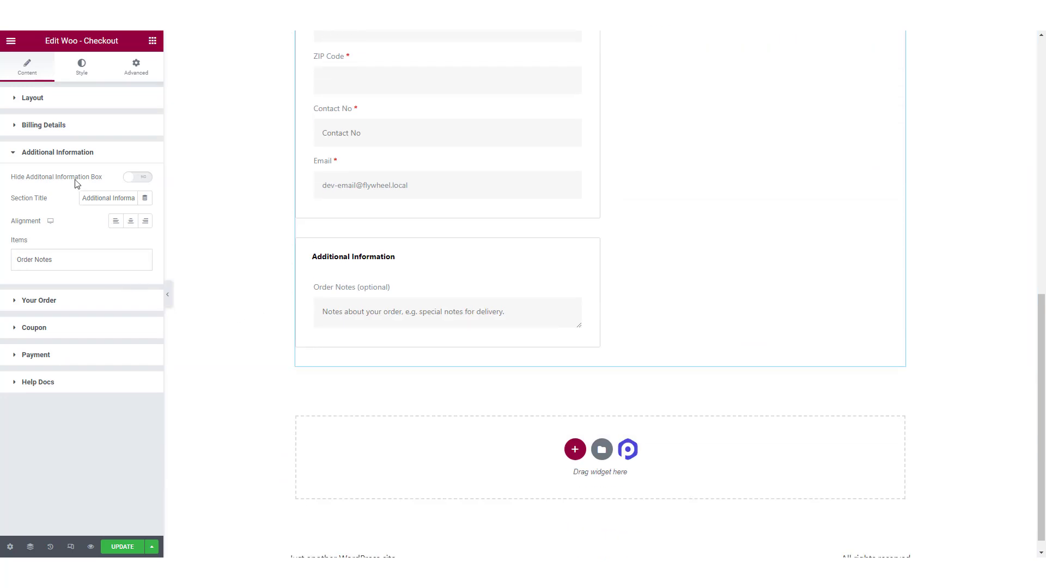
pyautogui.click(138, 179)
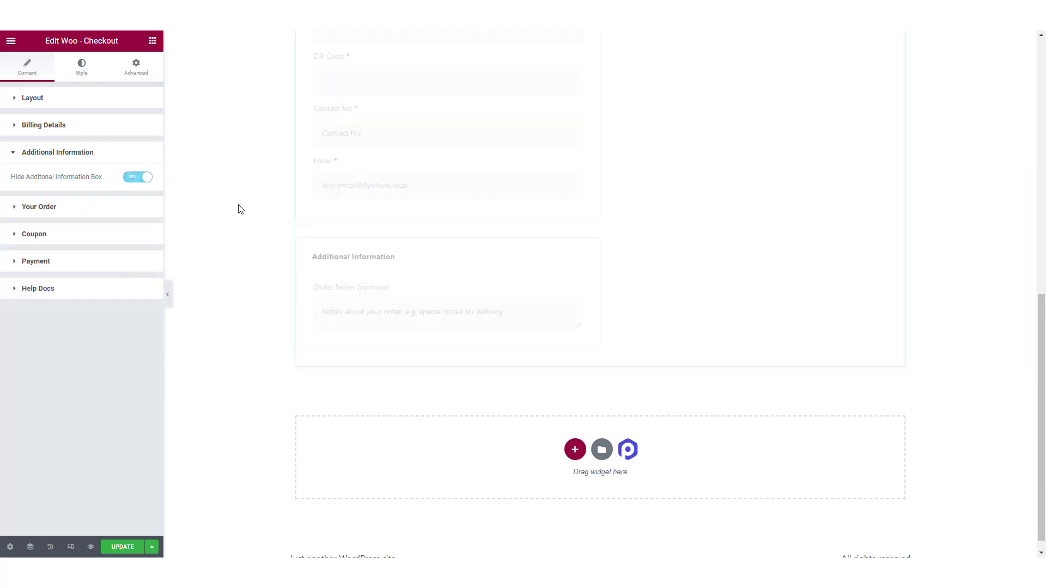
pyautogui.click(141, 179)
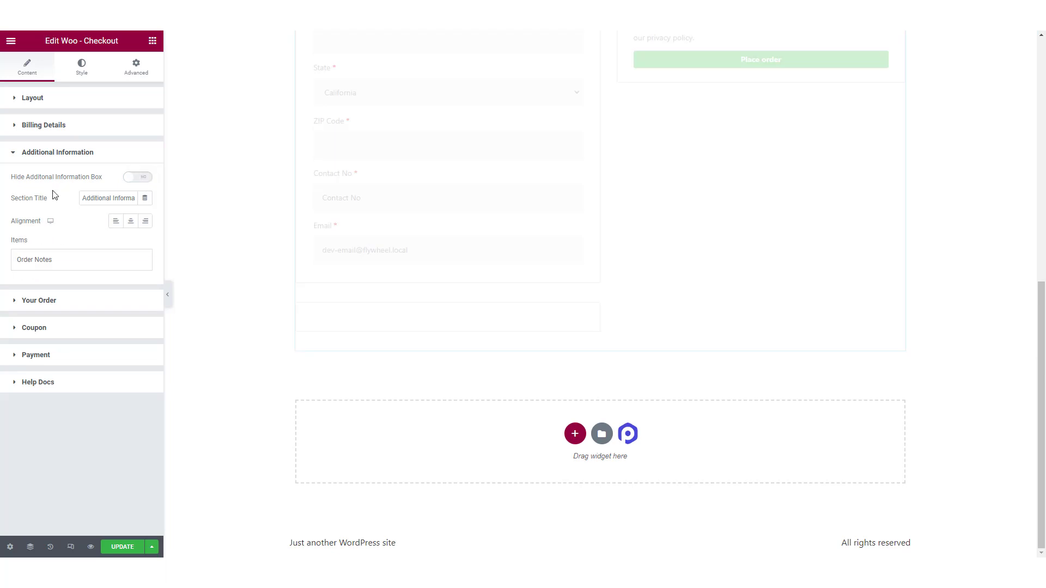
# Step: Try center alignment for the Additional Information section, set it to Start, and expand the Order Notes item
pyautogui.moveTo(103, 198); pyautogui.dragTo(138, 199)
pyautogui.click(131, 221)
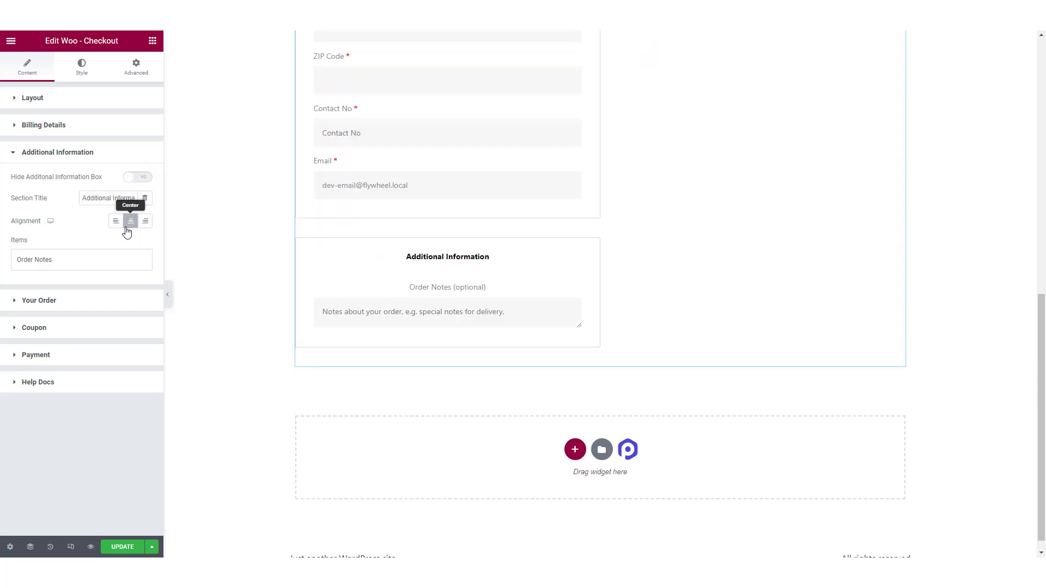
pyautogui.click(116, 221)
pyautogui.click(64, 259)
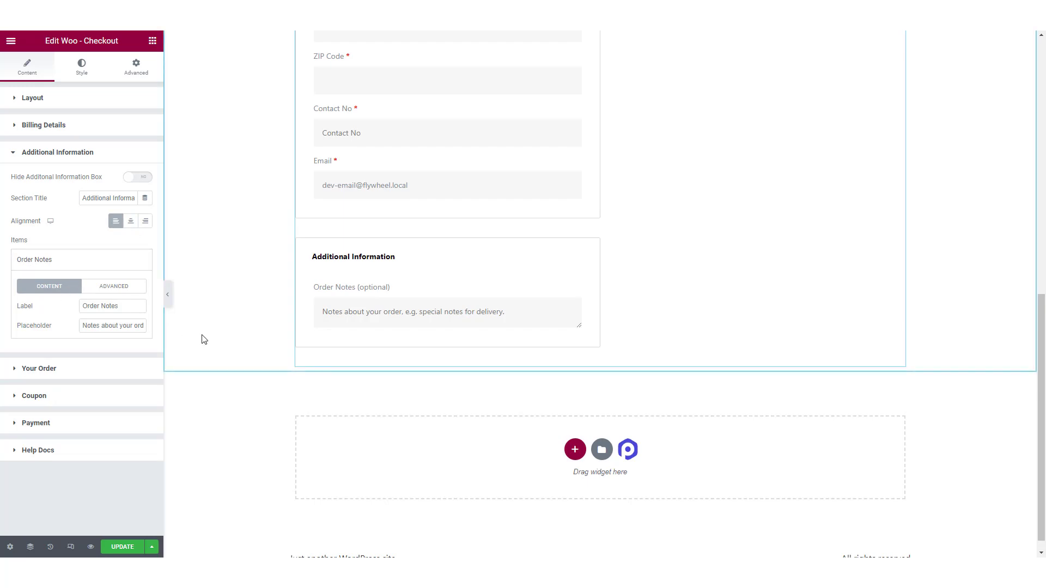
# Step: Try center alignment for the Your Order section, and set its alignment to Start
pyautogui.scroll(2, 201, 338)
pyautogui.click(82, 367)
pyautogui.scroll(8, 572, 342)
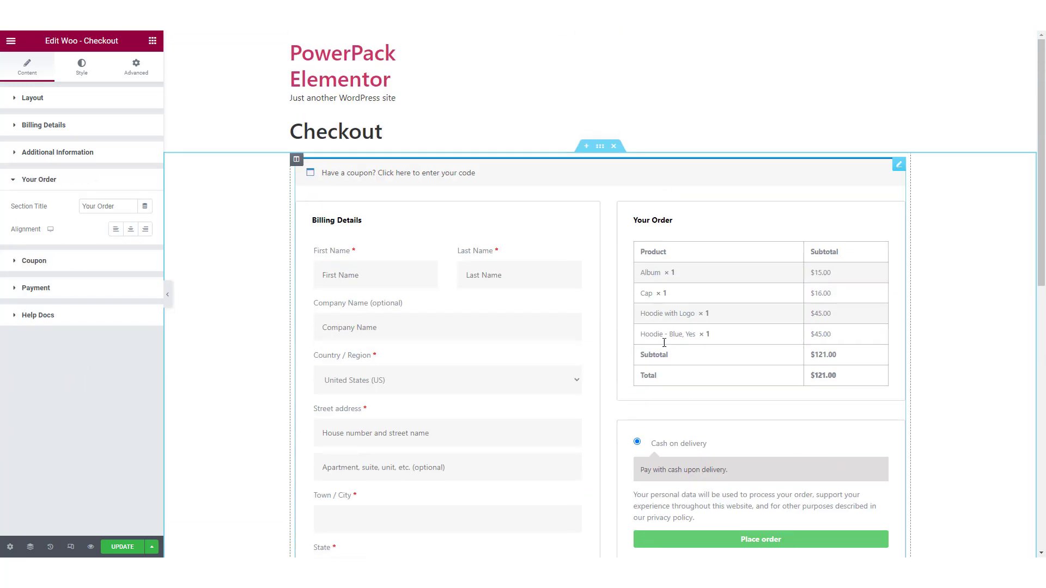
pyautogui.click(130, 229)
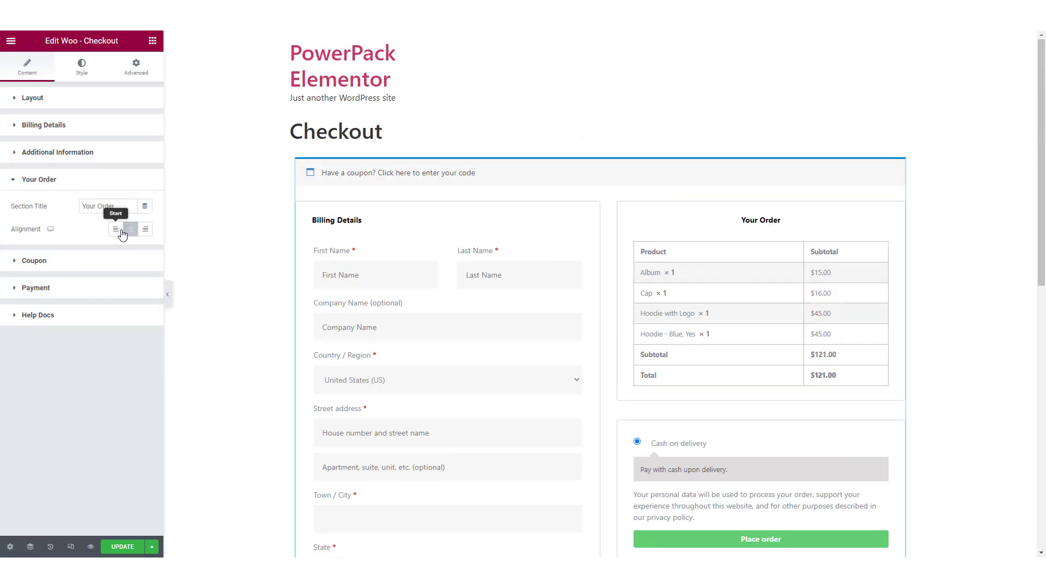
pyautogui.click(119, 230)
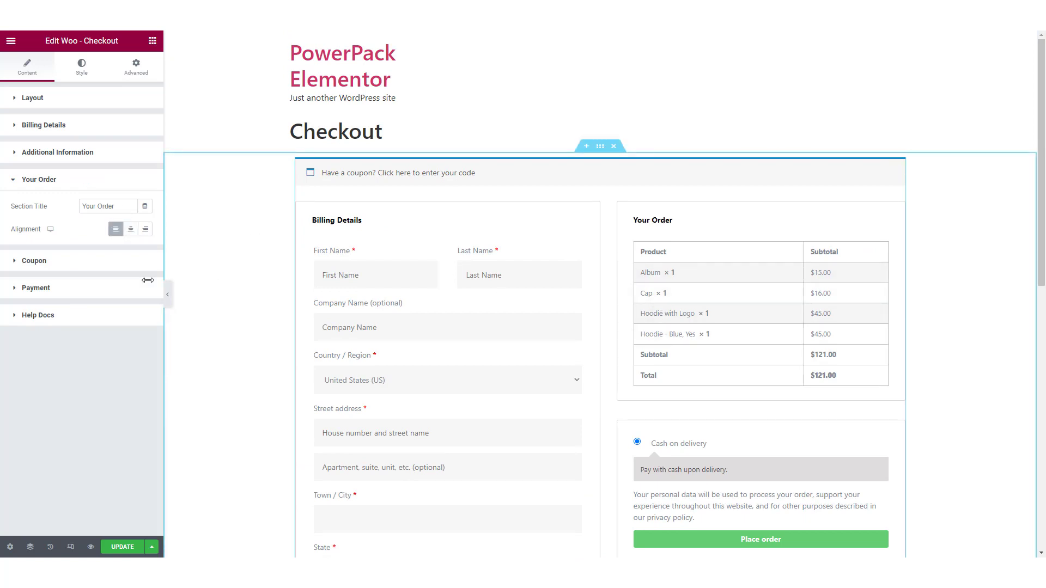
# Step: Examine the coupon settings with the coupon code form in the preview, and the payment settings
pyautogui.click(55, 263)
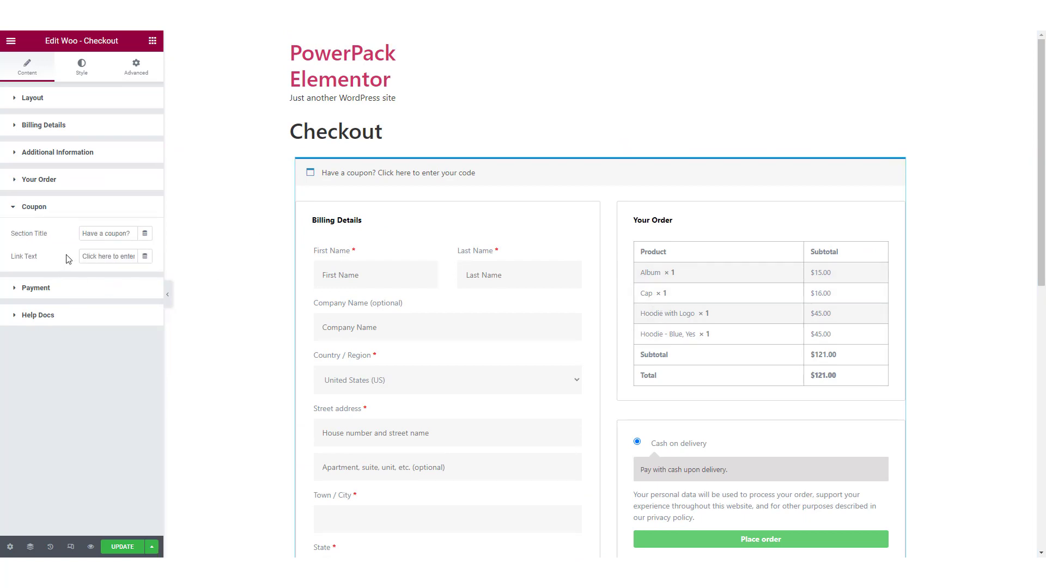
pyautogui.click(407, 174)
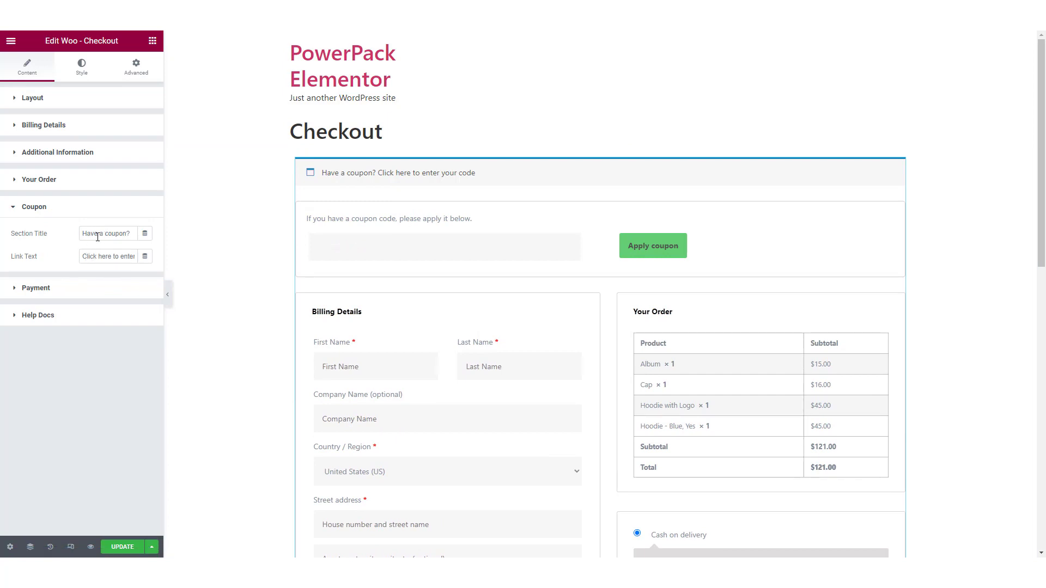
pyautogui.click(106, 288)
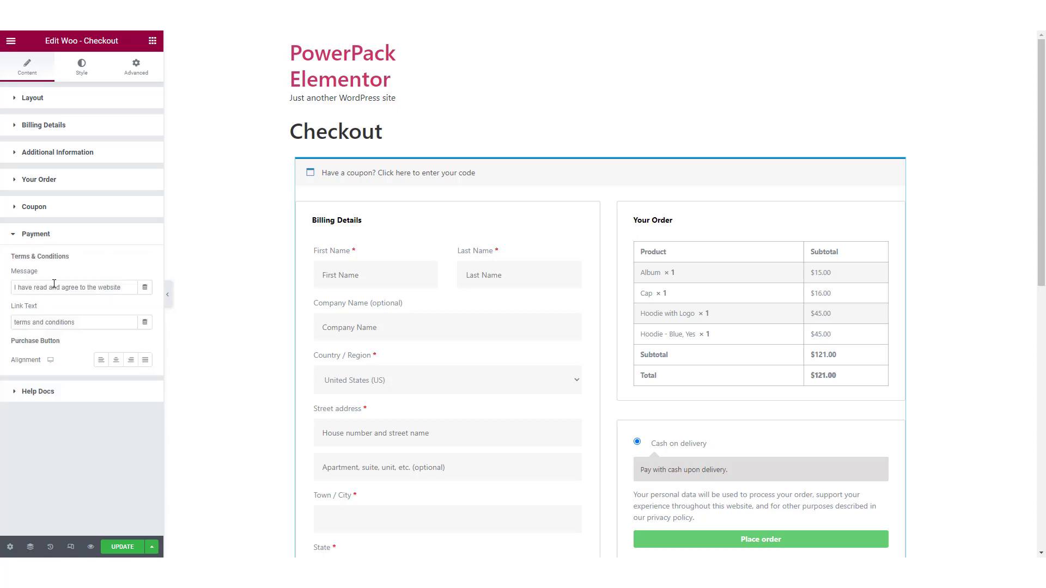
pyautogui.scroll(-4, 709, 331)
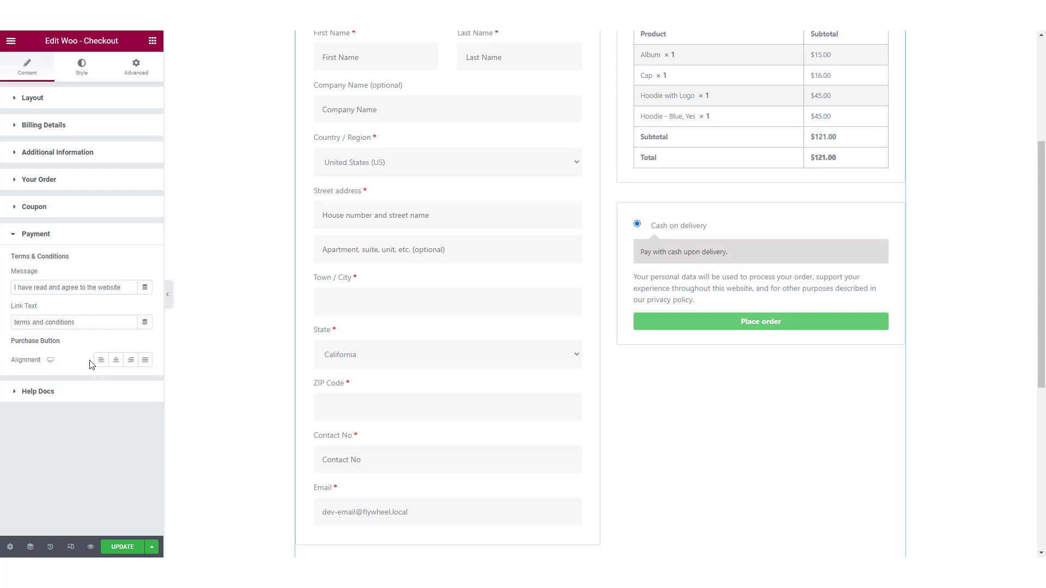
pyautogui.scroll(1, 596, 399)
pyautogui.scroll(3, 430, 336)
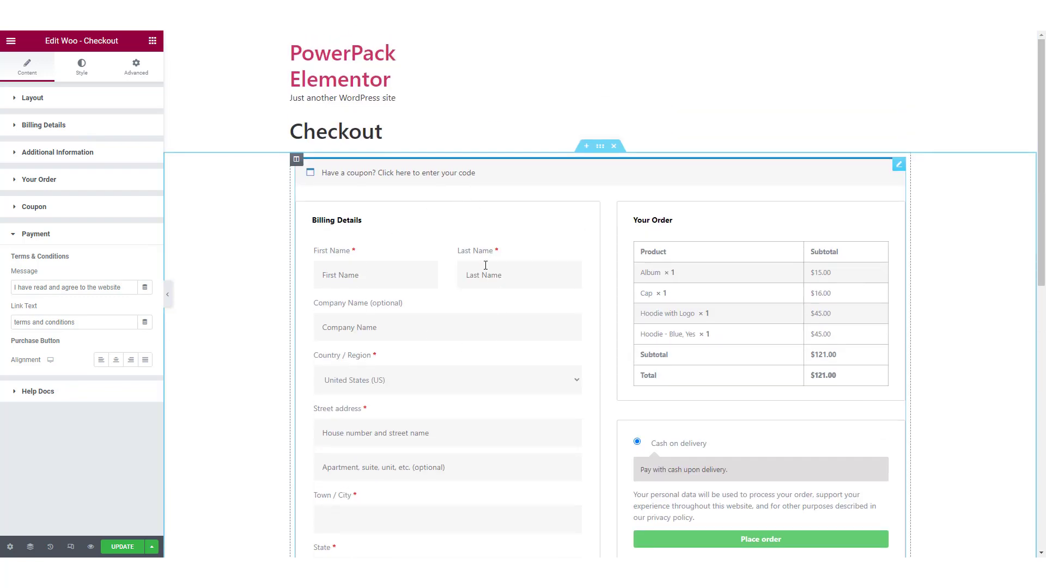
# Step: In the Sections style settings, set the padding to 30 on all sides and reduce the spacing between sections
pyautogui.click(81, 67)
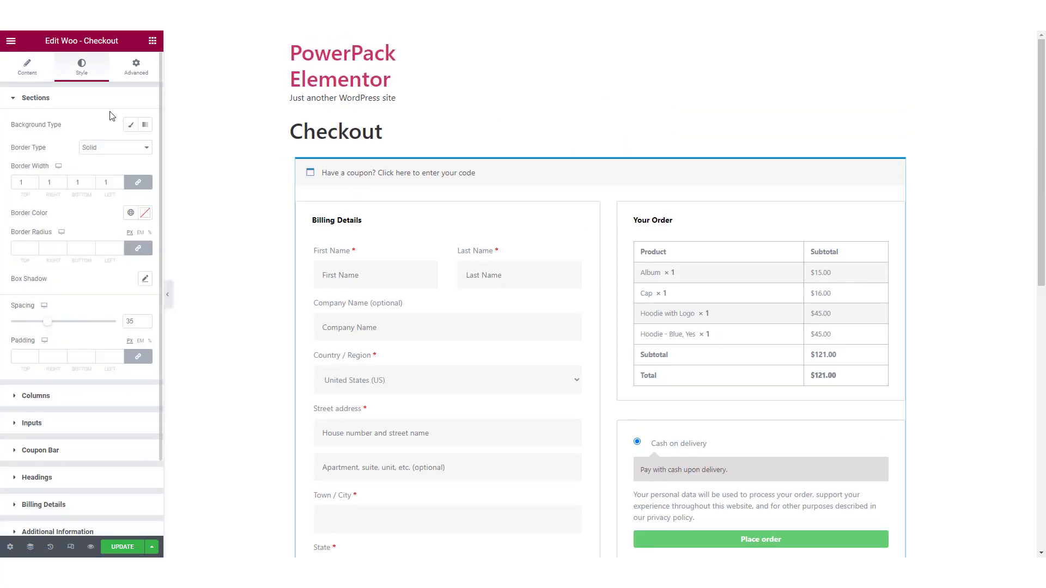
pyautogui.click(98, 101)
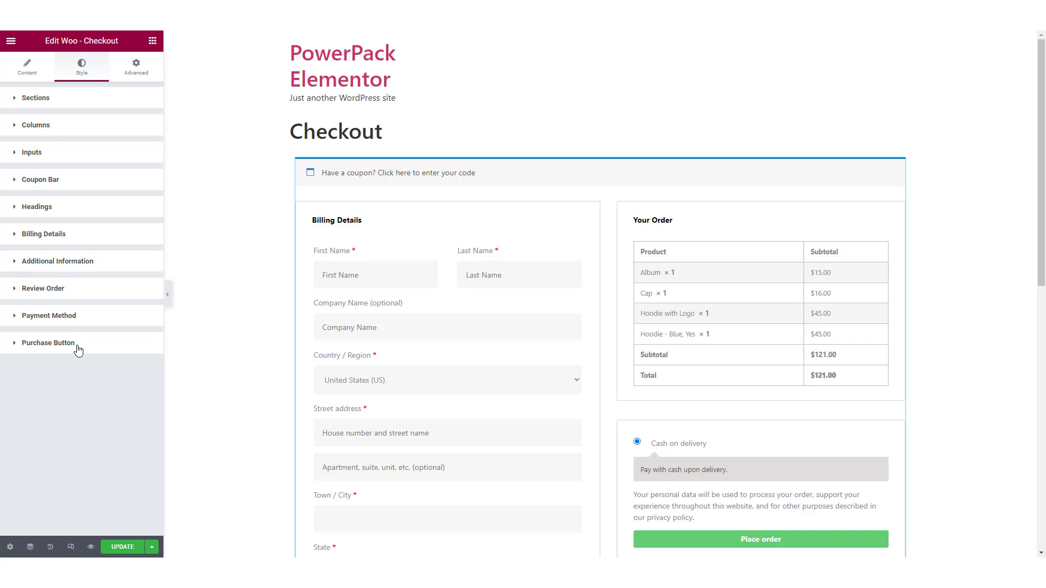
pyautogui.click(48, 98)
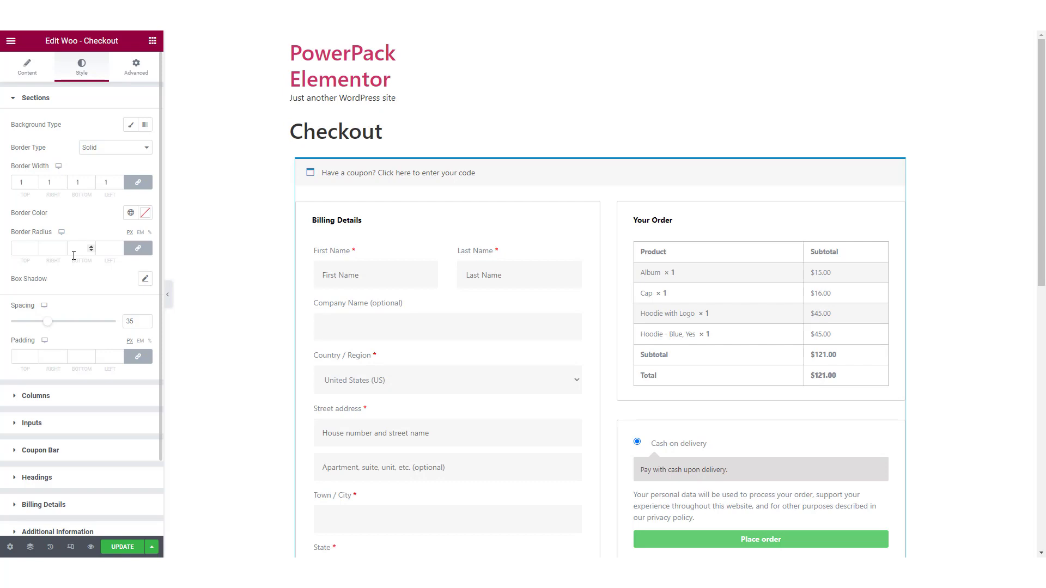
pyautogui.scroll(-2, 74, 255)
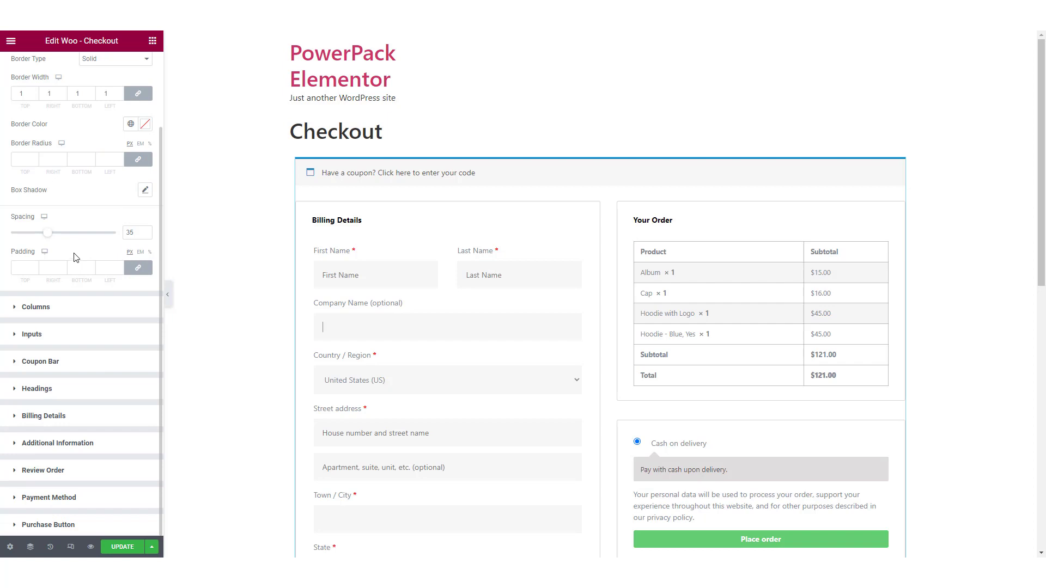
pyautogui.click(20, 267)
pyautogui.write('30')
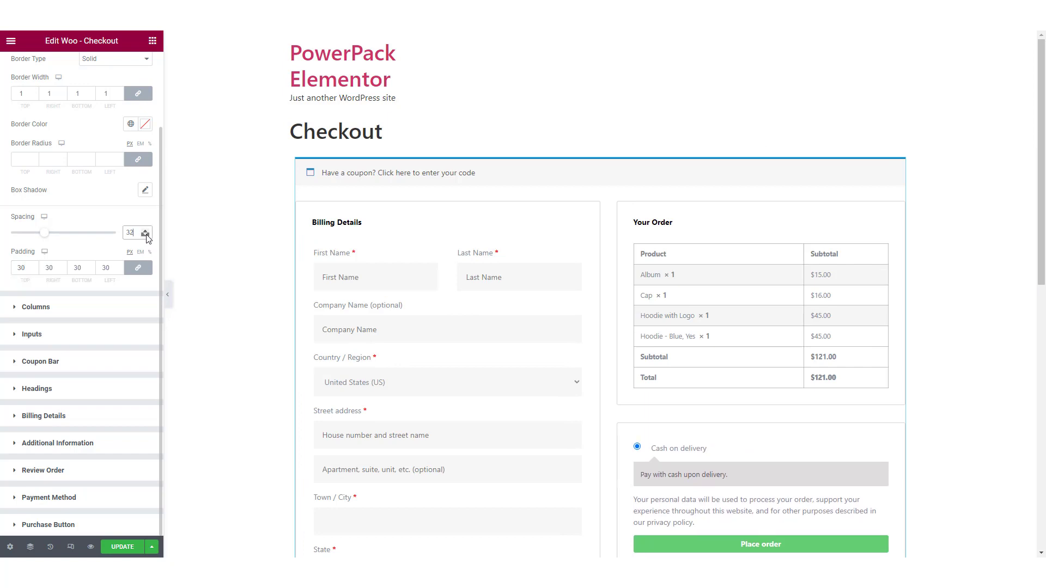
# Step: Try a classic red background color for Column 1 of the checkout layout, and clear the color
pyautogui.click(58, 312)
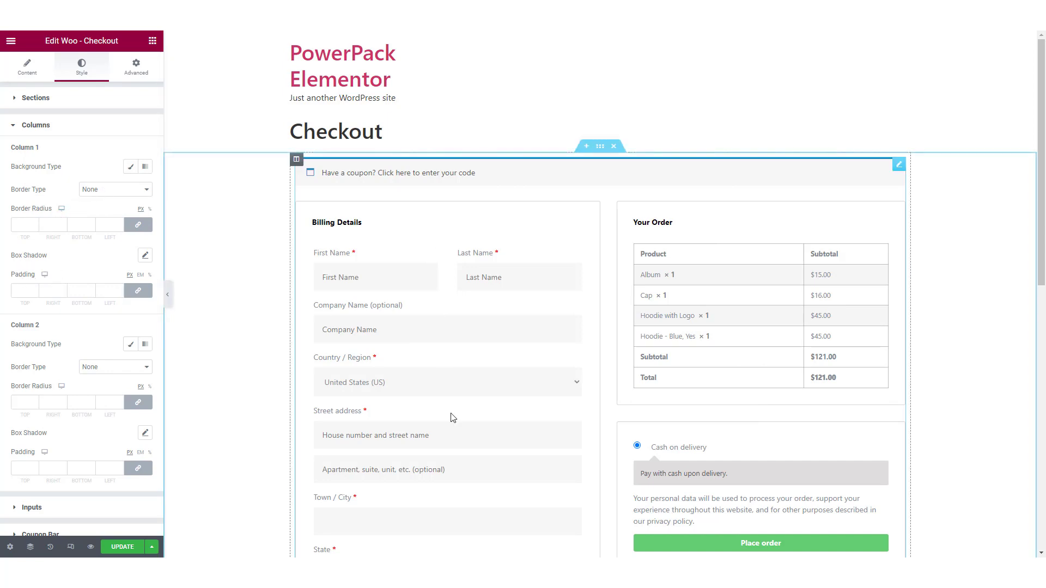
pyautogui.click(130, 166)
pyautogui.click(145, 189)
pyautogui.moveTo(102, 260); pyautogui.dragTo(137, 248)
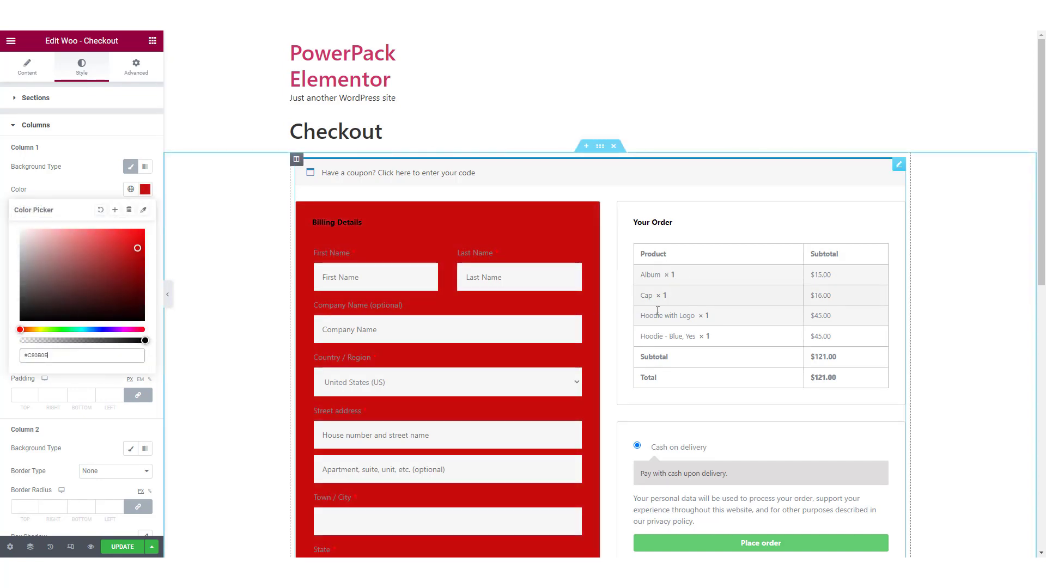
pyautogui.click(100, 210)
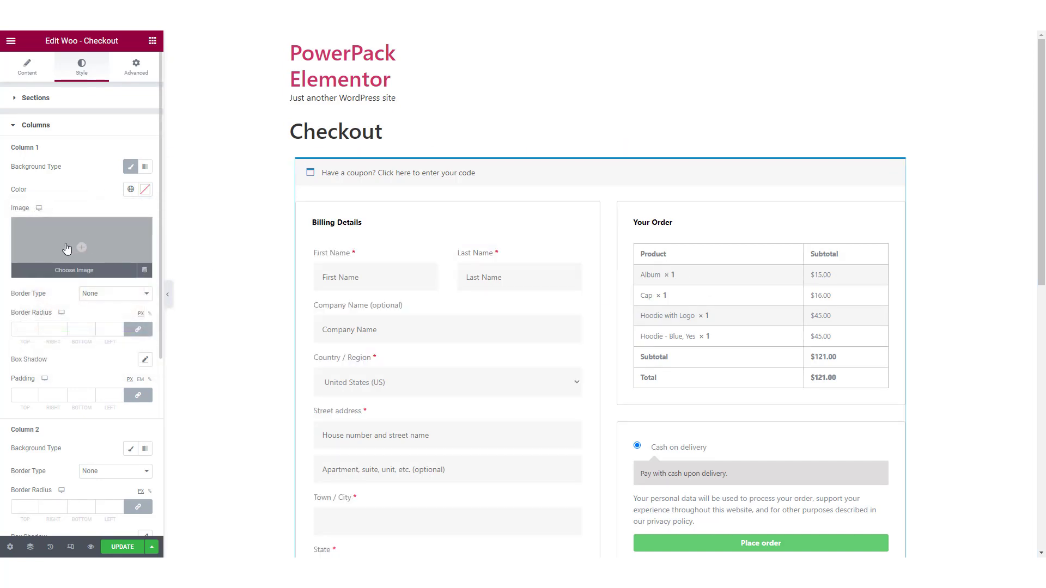
# Step: Apply the global Text font to the typography of the checkout form's inputs
pyautogui.scroll(-4, 54, 258)
pyautogui.scroll(-1, 54, 257)
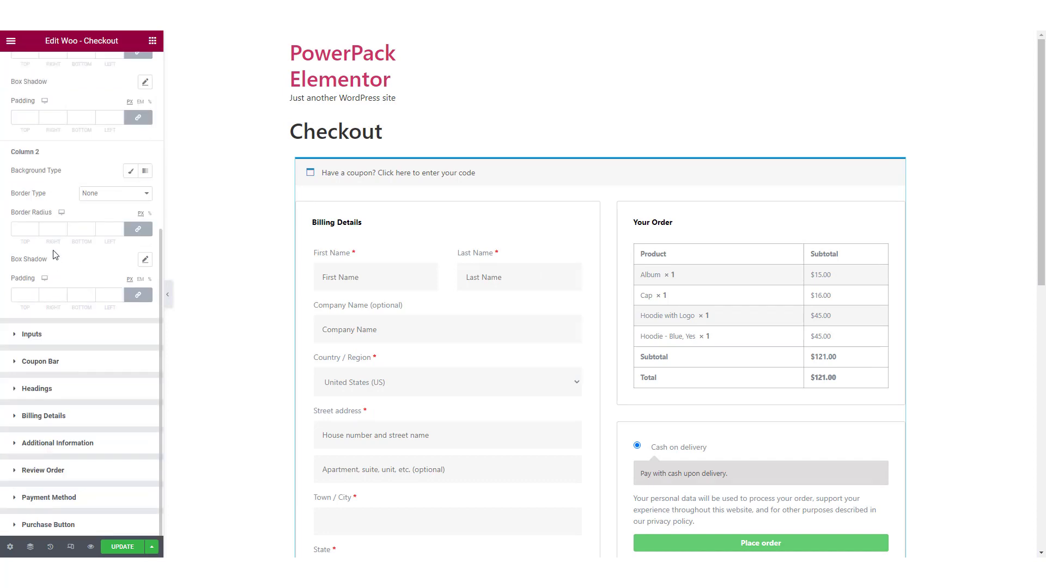
pyautogui.click(71, 334)
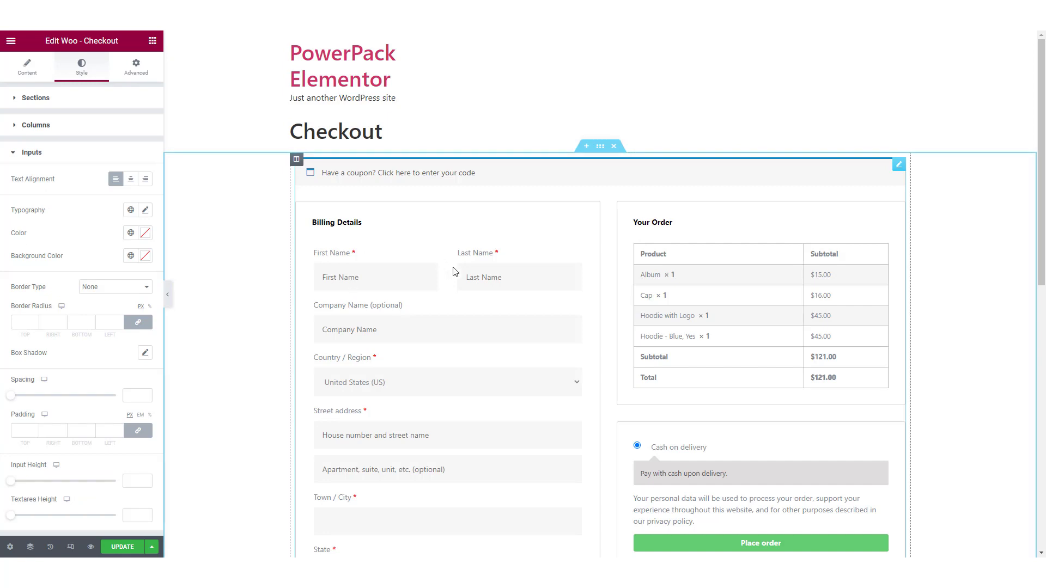
pyautogui.click(130, 209)
pyautogui.click(38, 293)
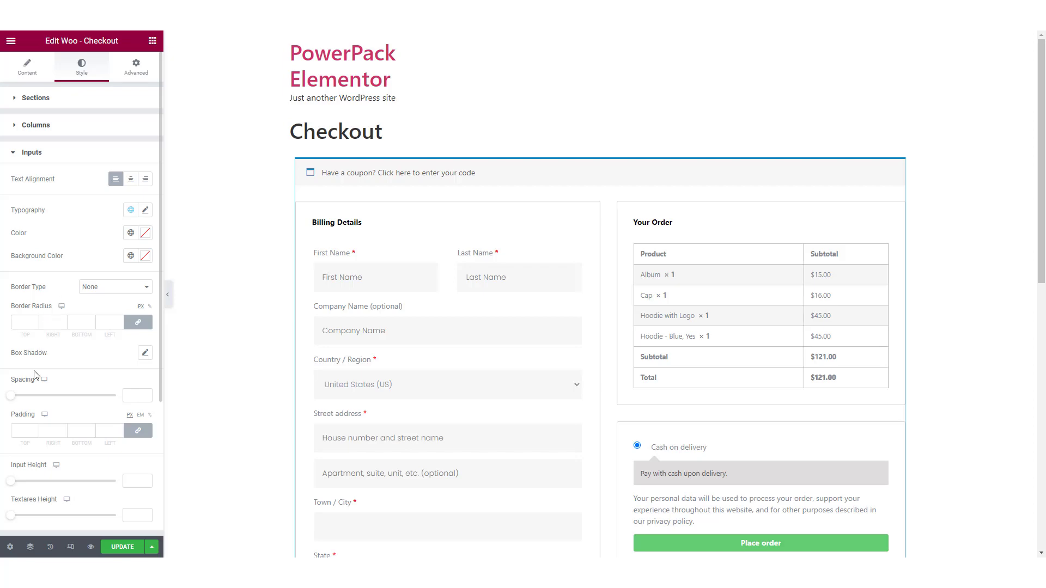
# Step: Set the Inputs spacing to 10, the input height to 50 and the textarea height to 100
pyautogui.scroll(-2, 61, 414)
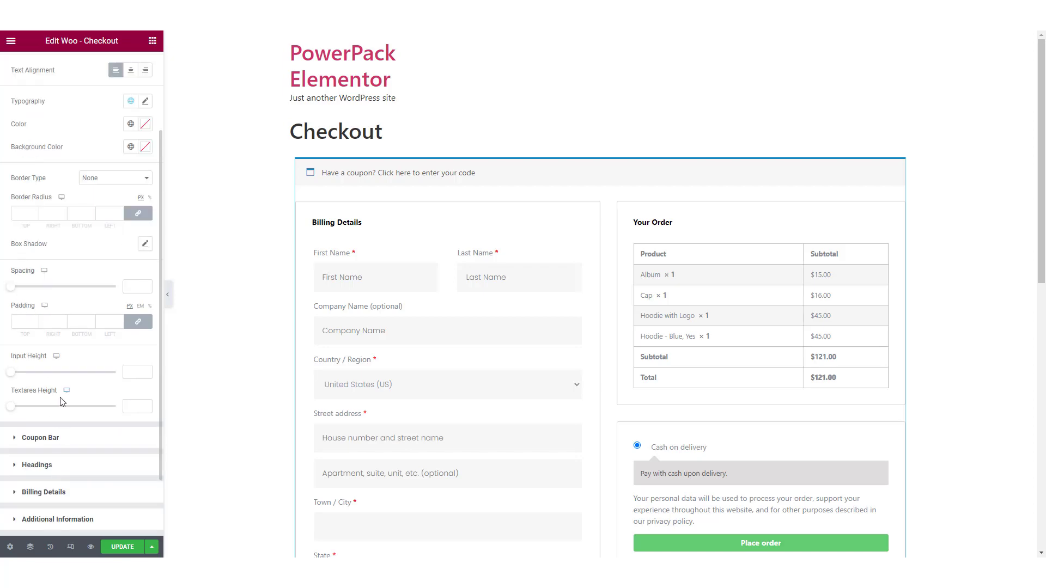
pyautogui.click(136, 402)
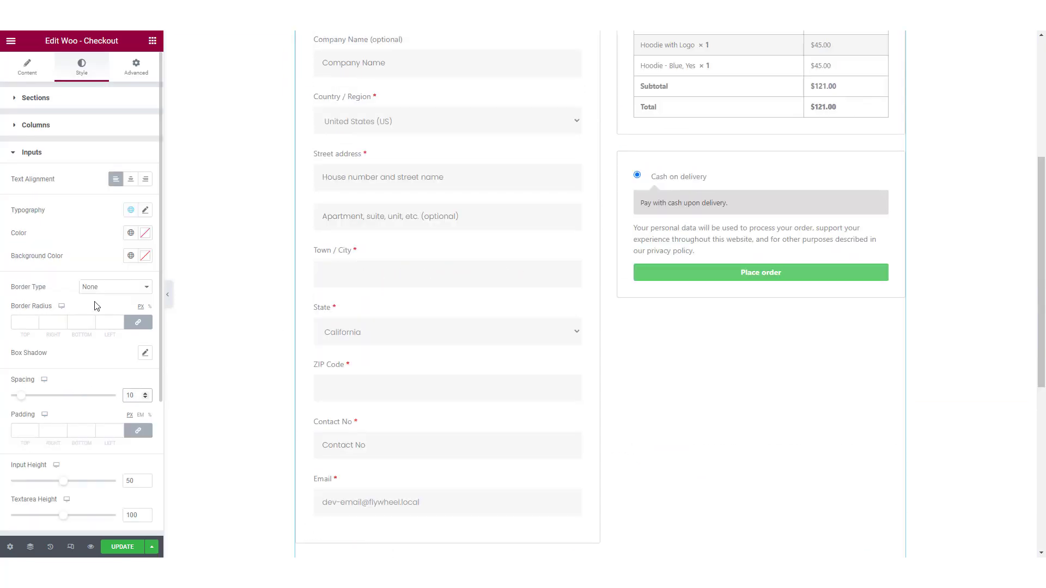
pyautogui.click(58, 154)
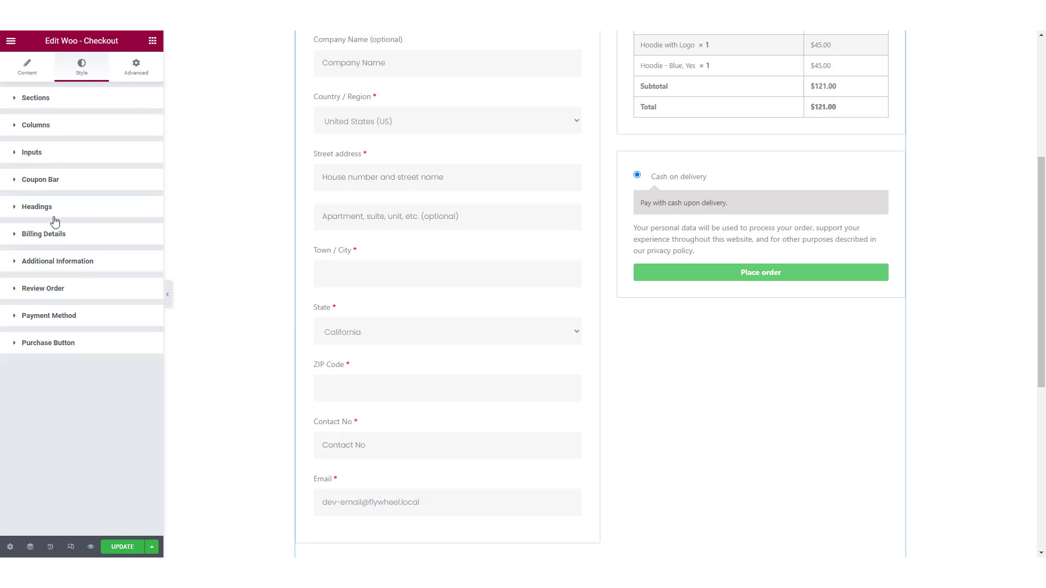
# Step: Examine the Coupon Bar style options for the toggle, form, input and button, with the coupon form expanded in the preview
pyautogui.click(80, 188)
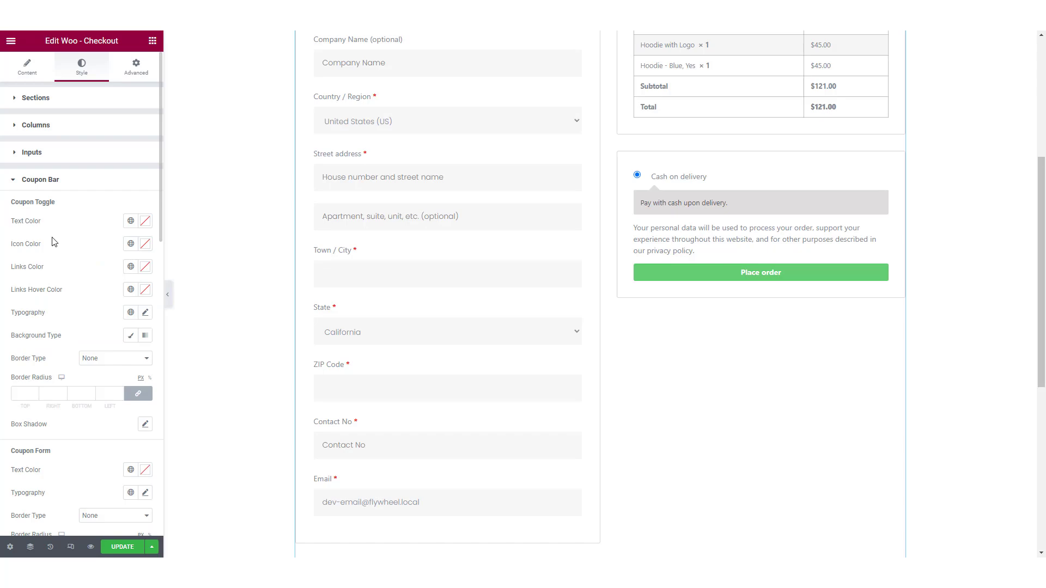
pyautogui.scroll(-10, 63, 276)
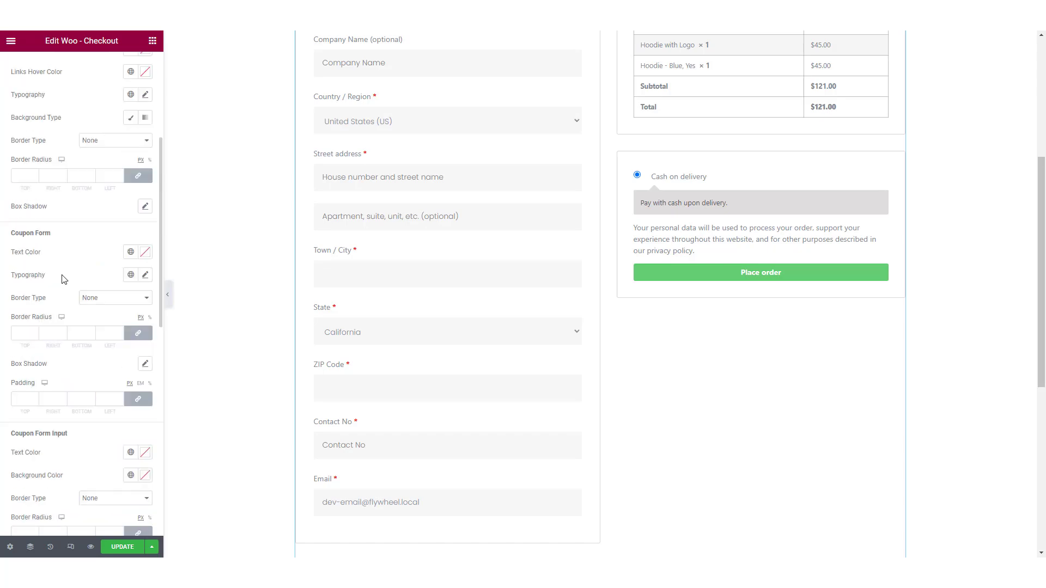
pyautogui.scroll(8, 107, 310)
pyautogui.scroll(5, 315, 211)
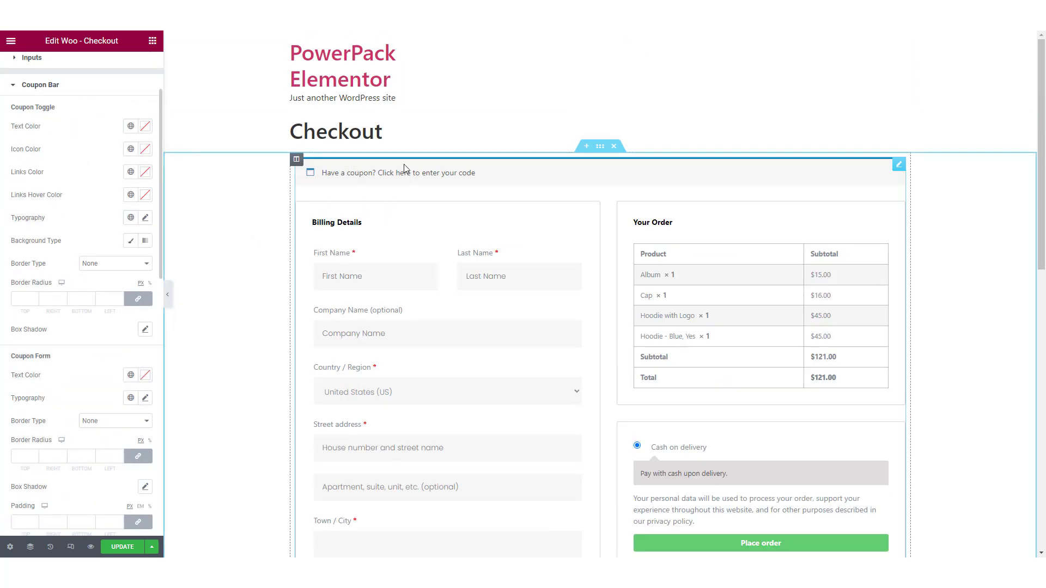
pyautogui.click(425, 173)
pyautogui.scroll(-2, 64, 264)
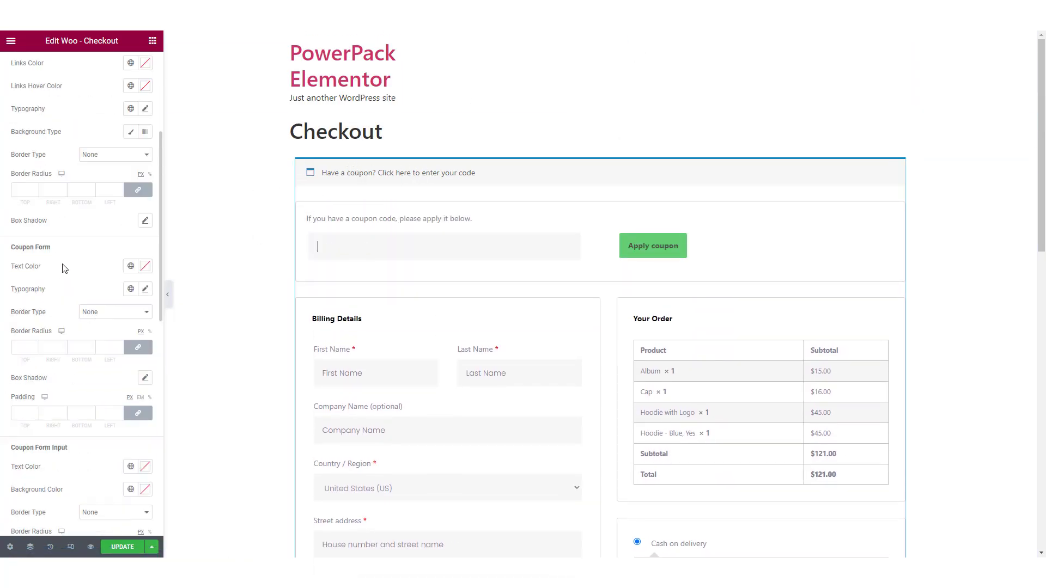
pyautogui.scroll(4, 64, 267)
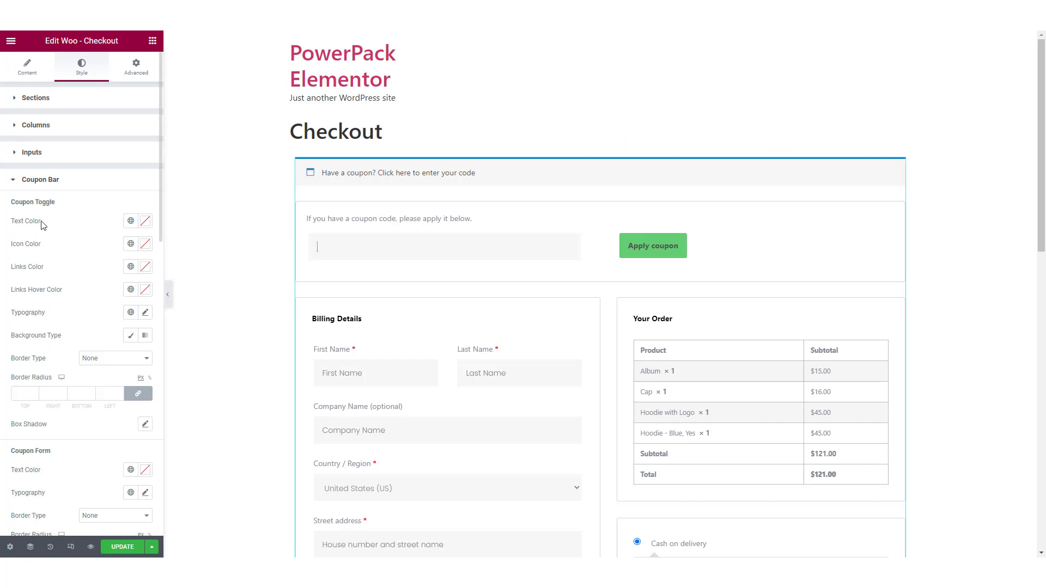
pyautogui.scroll(-6, 36, 387)
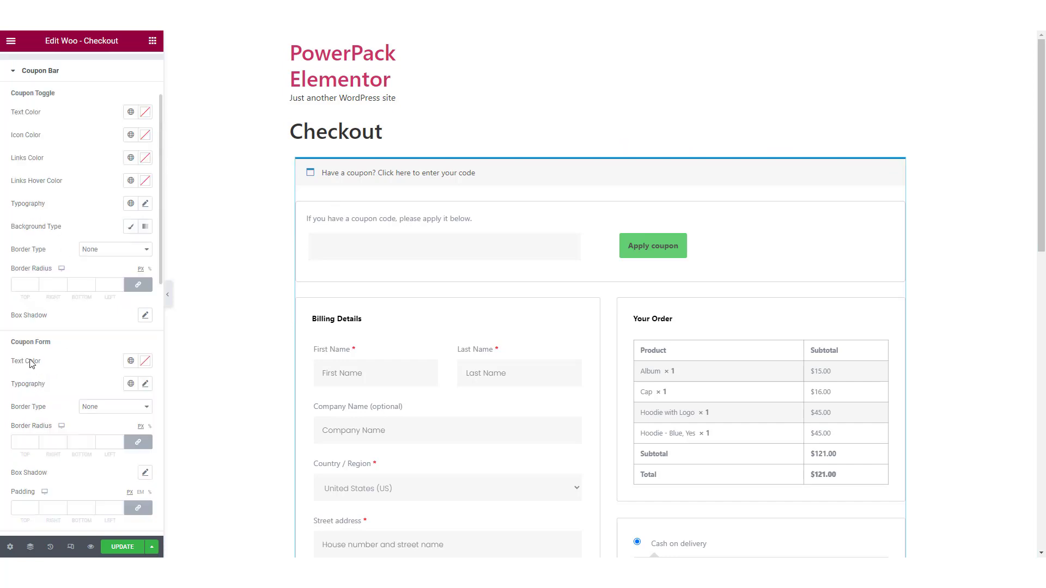
pyautogui.scroll(-4, 67, 321)
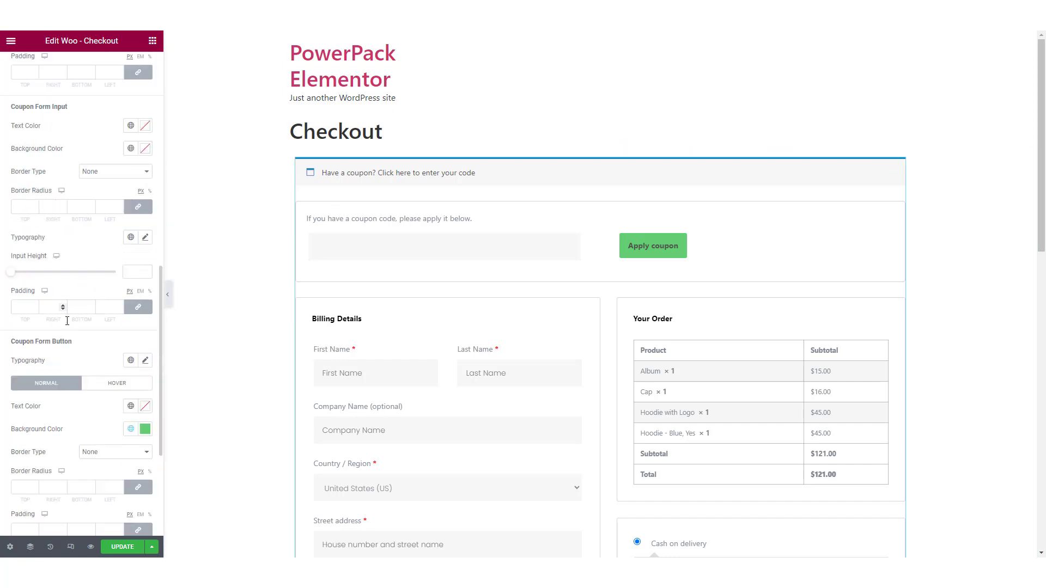
pyautogui.scroll(-4, 56, 347)
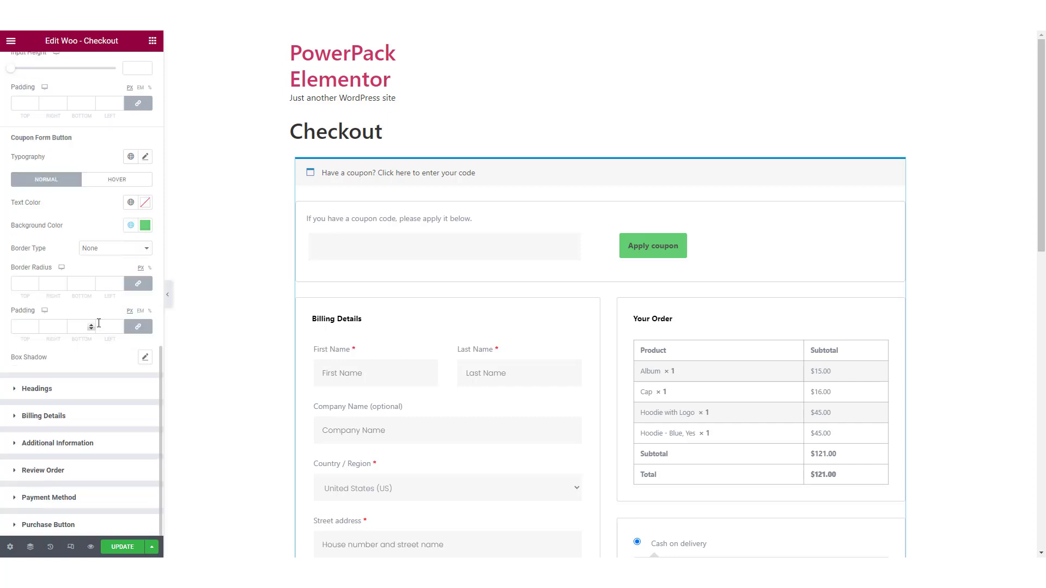
pyautogui.scroll(12, 61, 287)
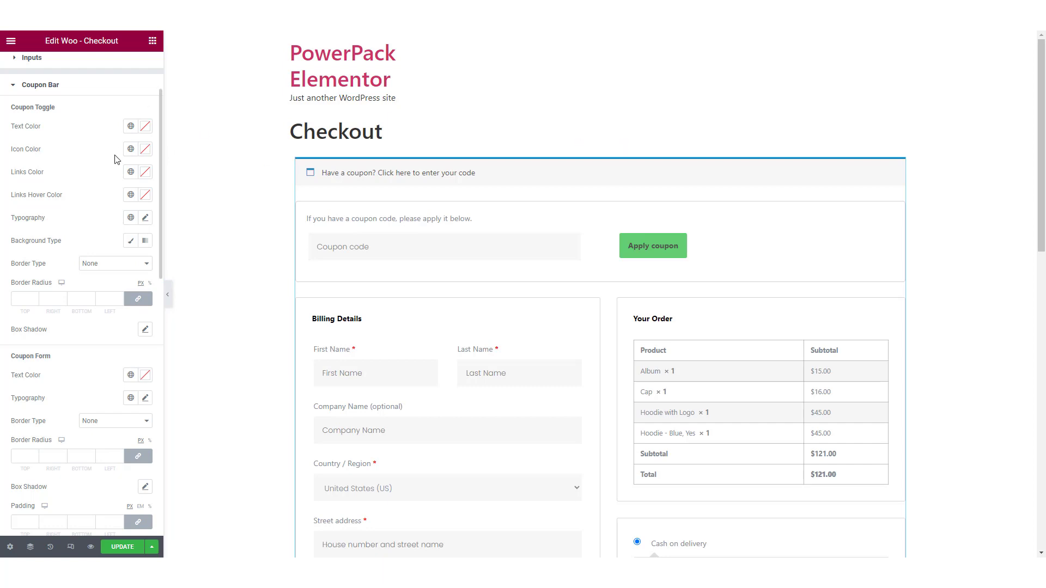
# Step: Give the coupon toggle a classic white background color
pyautogui.click(130, 240)
pyautogui.click(144, 264)
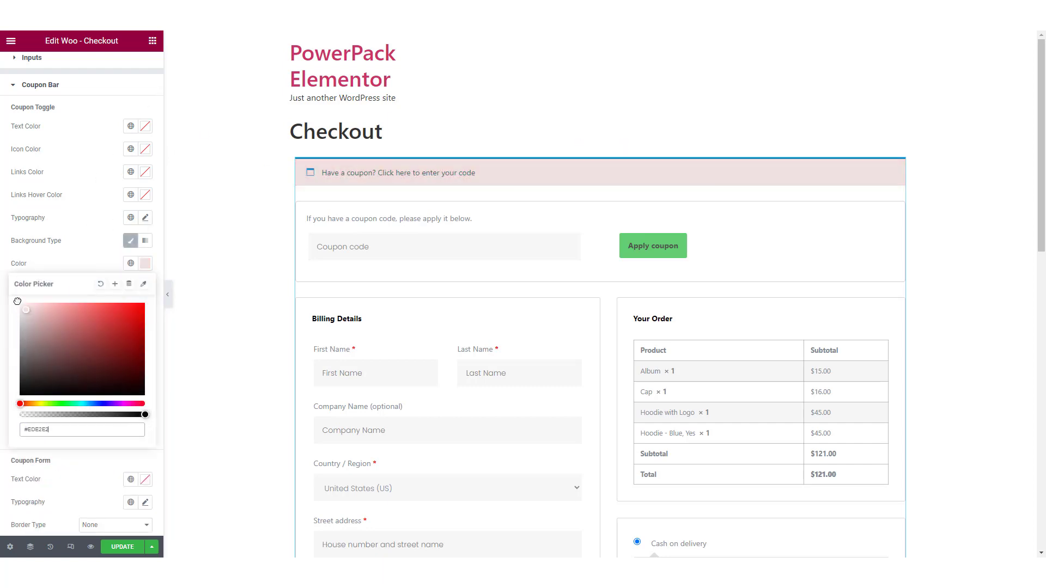
pyautogui.click(93, 253)
# Step: Add a solid grey border to the coupon toggle with a width of 1 on all sides
pyautogui.click(103, 368)
pyautogui.click(97, 387)
pyautogui.click(26, 403)
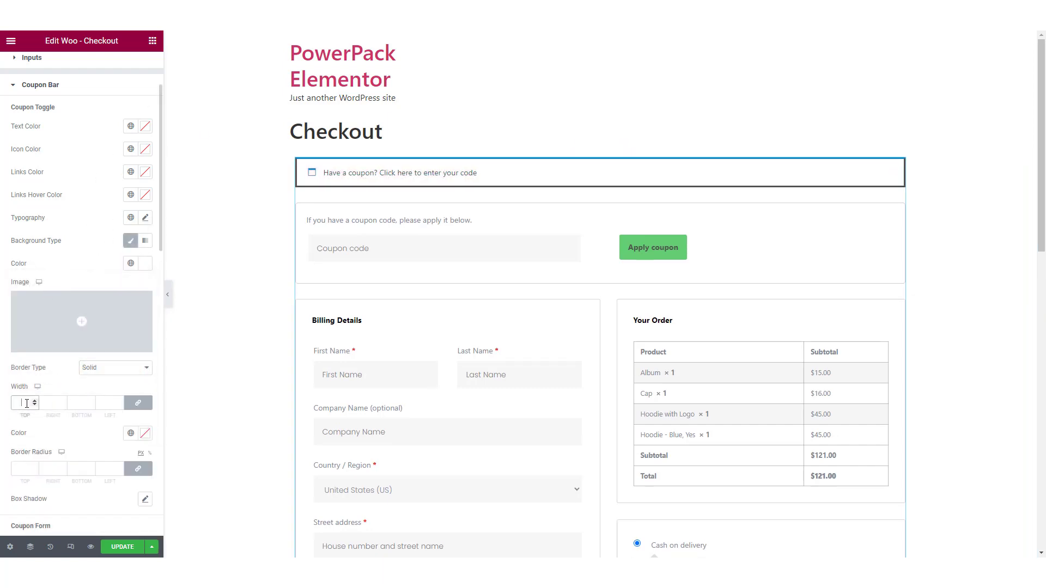
pyautogui.write('1')
pyautogui.click(145, 434)
pyautogui.moveTo(81, 310); pyautogui.dragTo(4, 304)
pyautogui.click(102, 226)
# Step: Apply the global Text font to the typography of the coupon form and the coupon form input
pyautogui.scroll(-4, 103, 229)
pyautogui.click(131, 350)
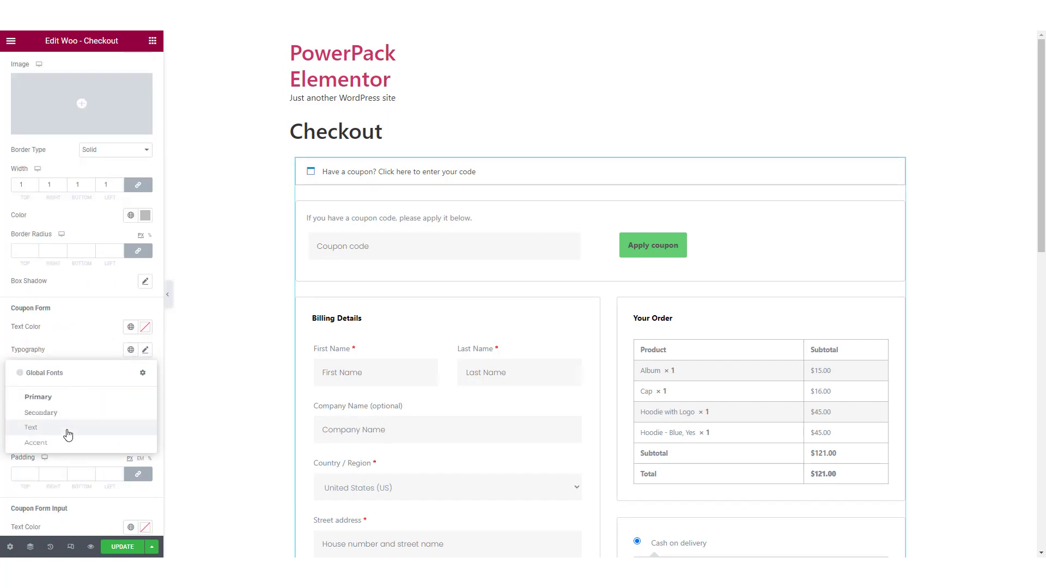
pyautogui.click(69, 428)
pyautogui.scroll(-4, 104, 360)
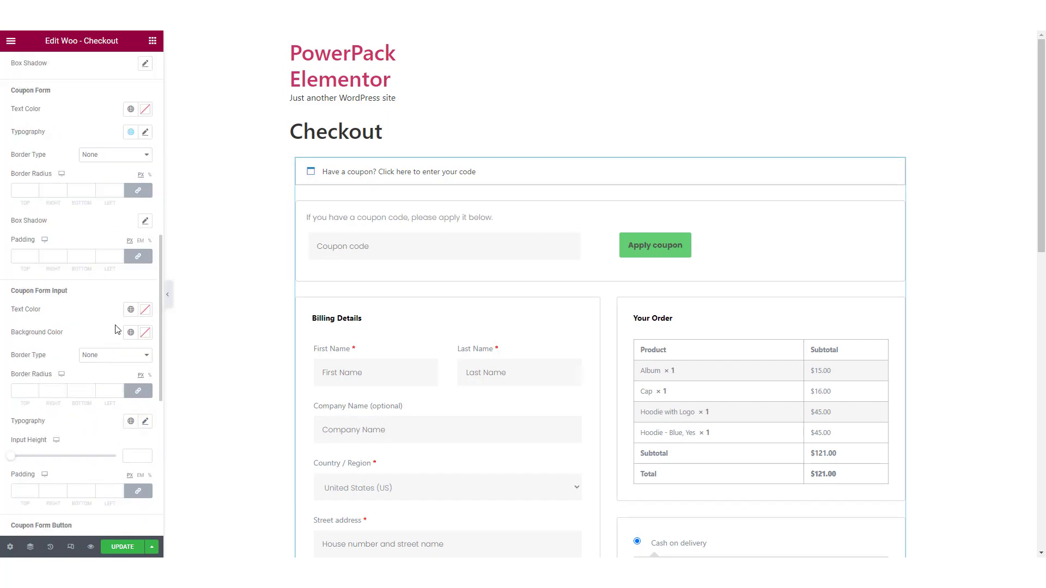
pyautogui.click(131, 421)
pyautogui.click(56, 497)
# Step: Set the coupon form button's background color to the blue #619BCE
pyautogui.scroll(-4, 82, 387)
pyautogui.click(144, 396)
pyautogui.hotkey('ctrl', 'v')
pyautogui.click(76, 399)
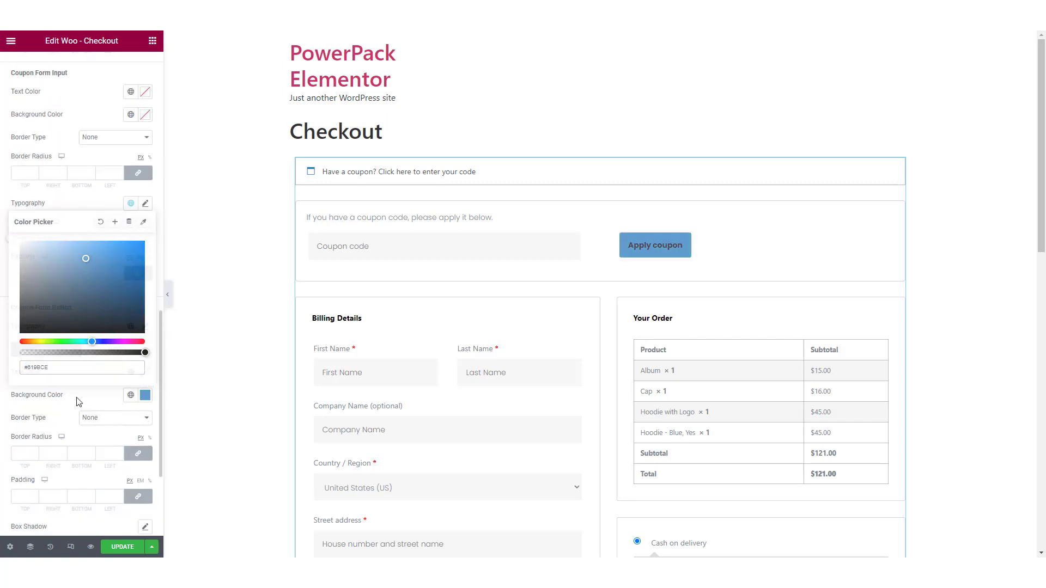
# Step: Apply the global Text font to the coupon form button and set its text color to white
pyautogui.click(130, 326)
pyautogui.click(58, 401)
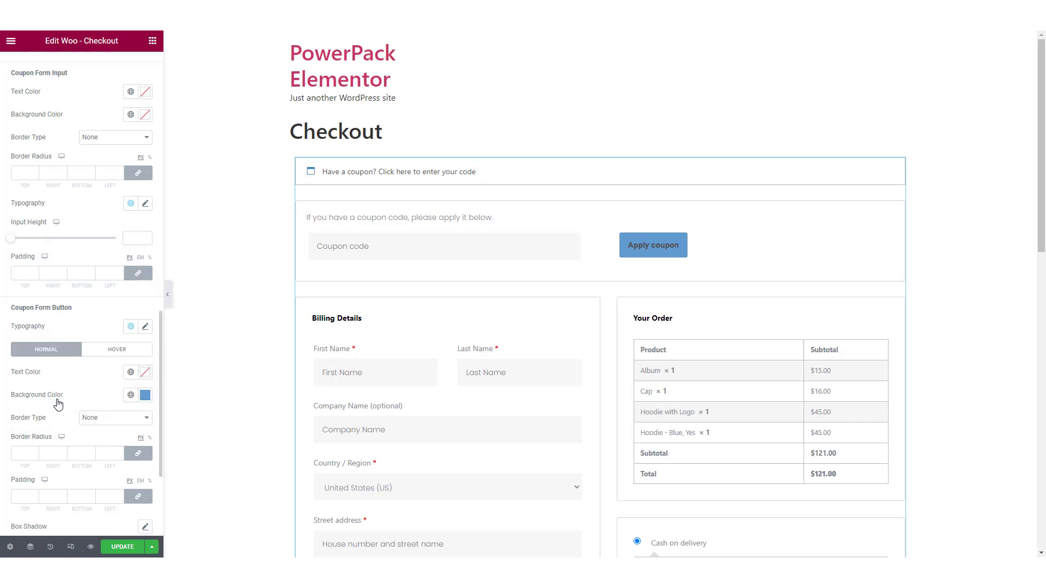
pyautogui.click(145, 373)
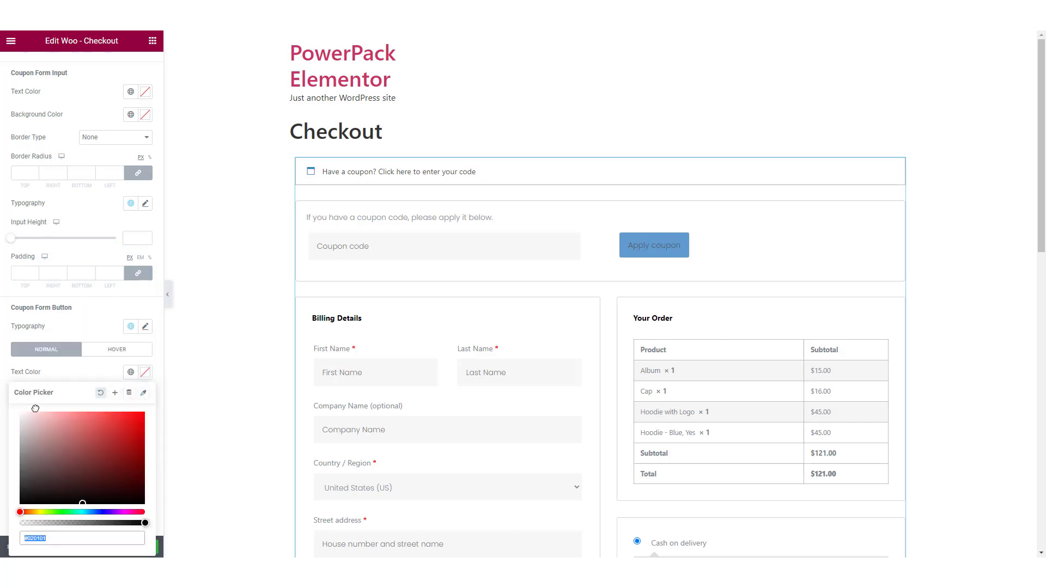
pyautogui.write('#FFFFFF')
pyautogui.click(123, 335)
# Step: Switch the coupon form button's typography to the global Primary font, and expand the coupon form in the preview again
pyautogui.click(130, 327)
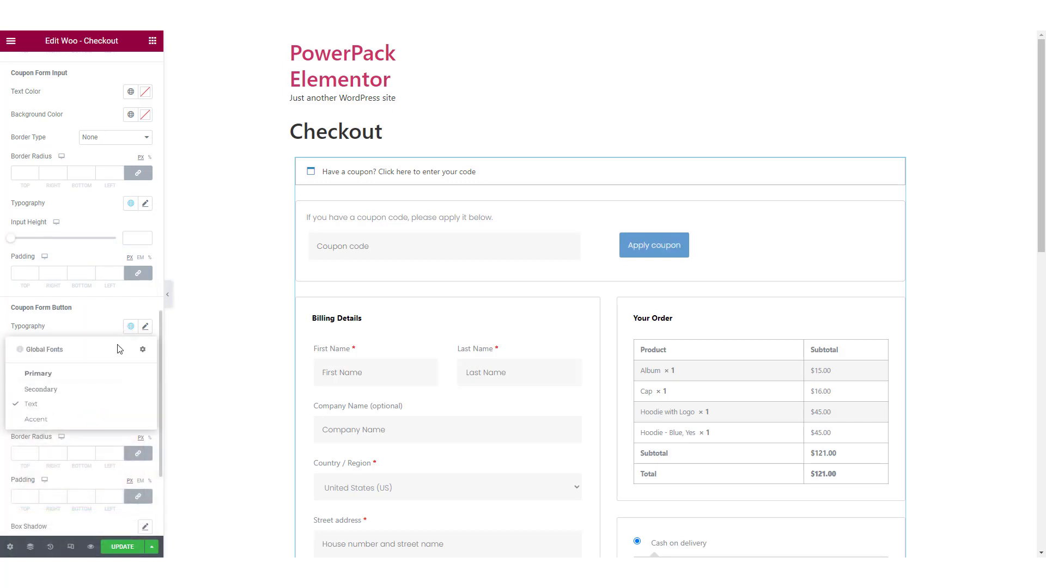
pyautogui.click(82, 369)
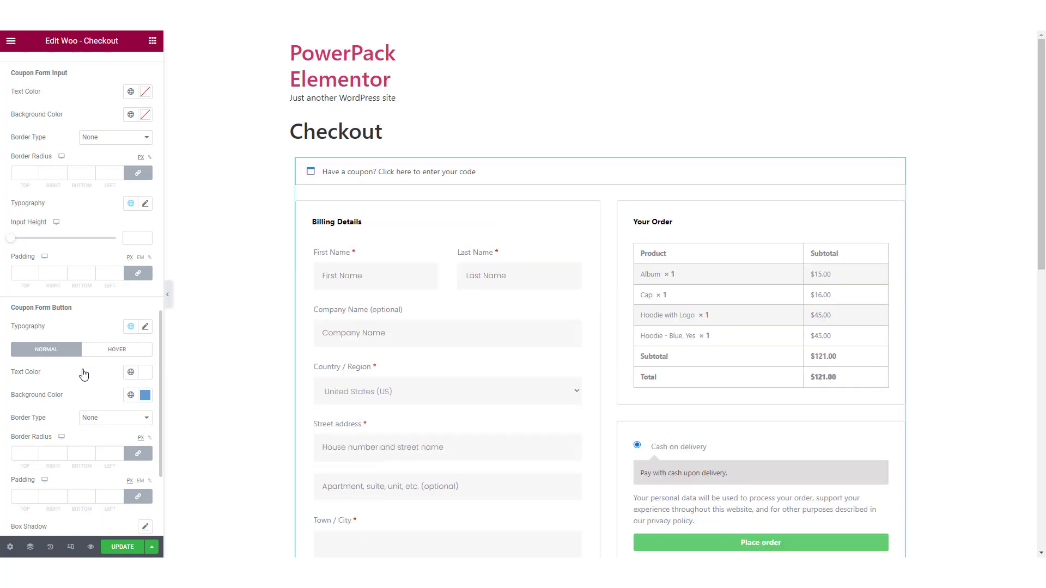
pyautogui.click(381, 173)
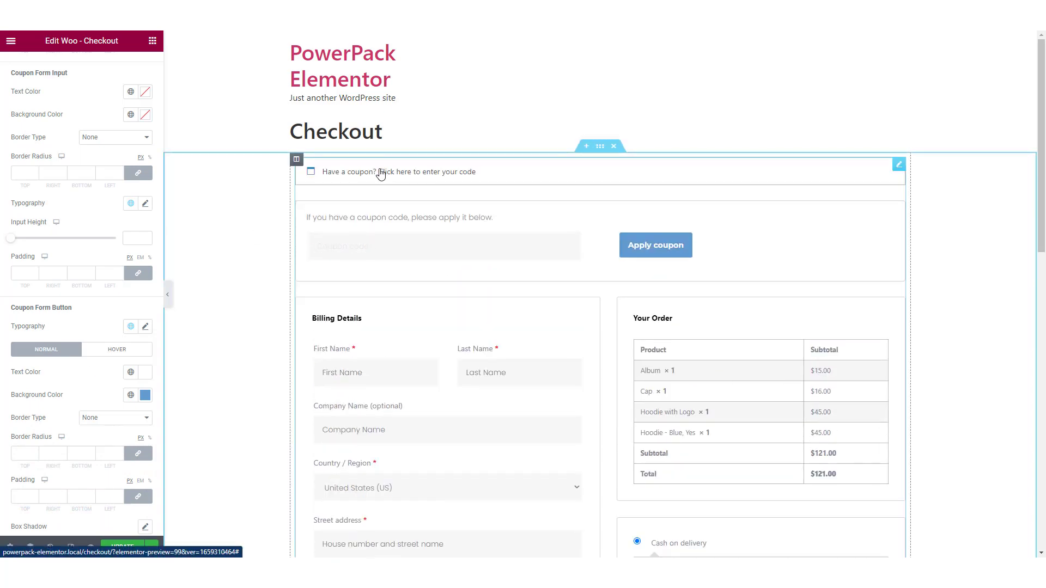
# Step: Apply the global Primary font to the typography of the checkout section headings
pyautogui.scroll(-3, 83, 326)
pyautogui.click(70, 388)
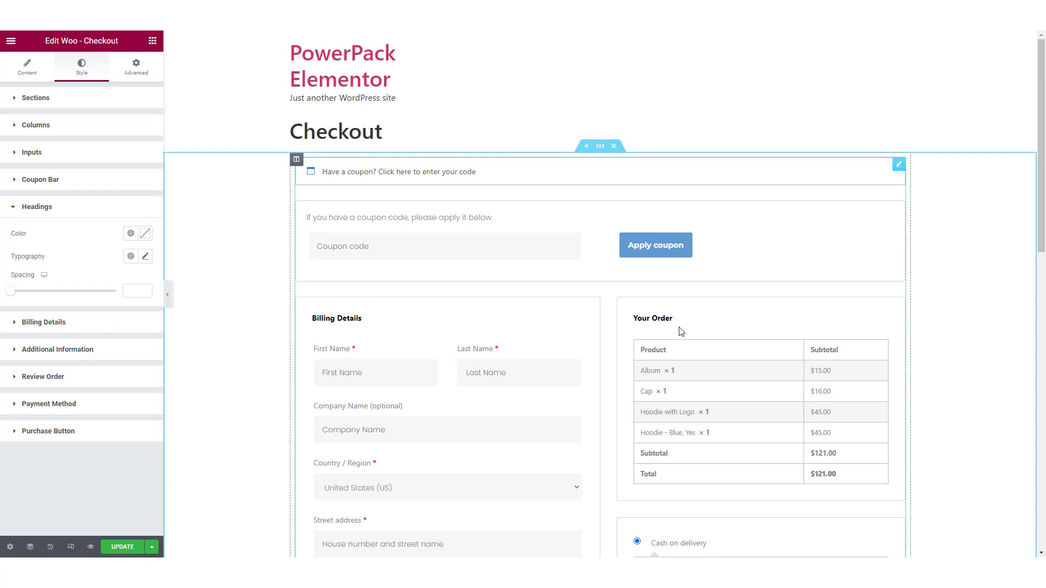
pyautogui.scroll(-6, 680, 334)
pyautogui.scroll(4, 680, 332)
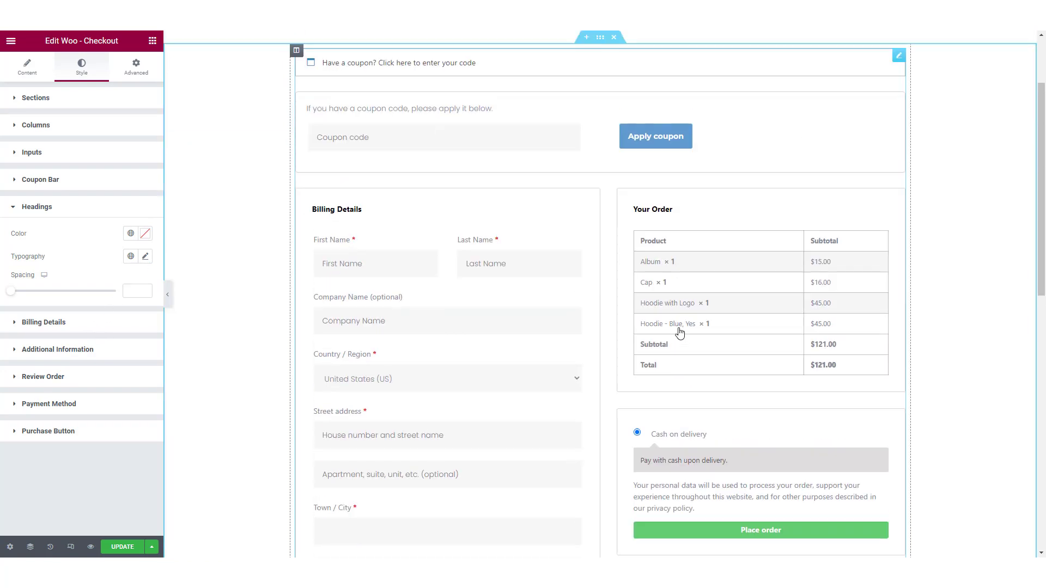
pyautogui.click(131, 256)
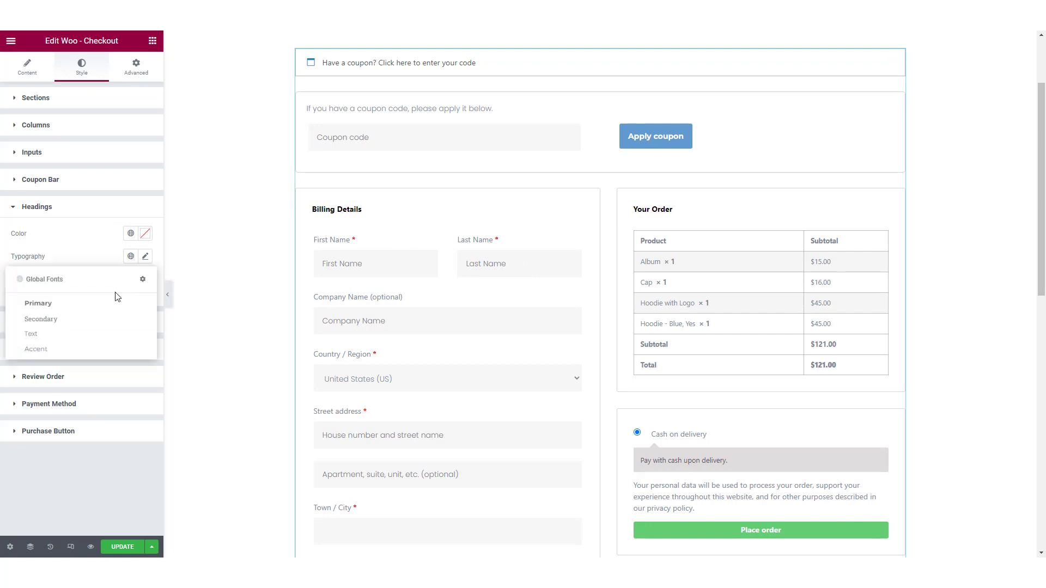
pyautogui.click(76, 304)
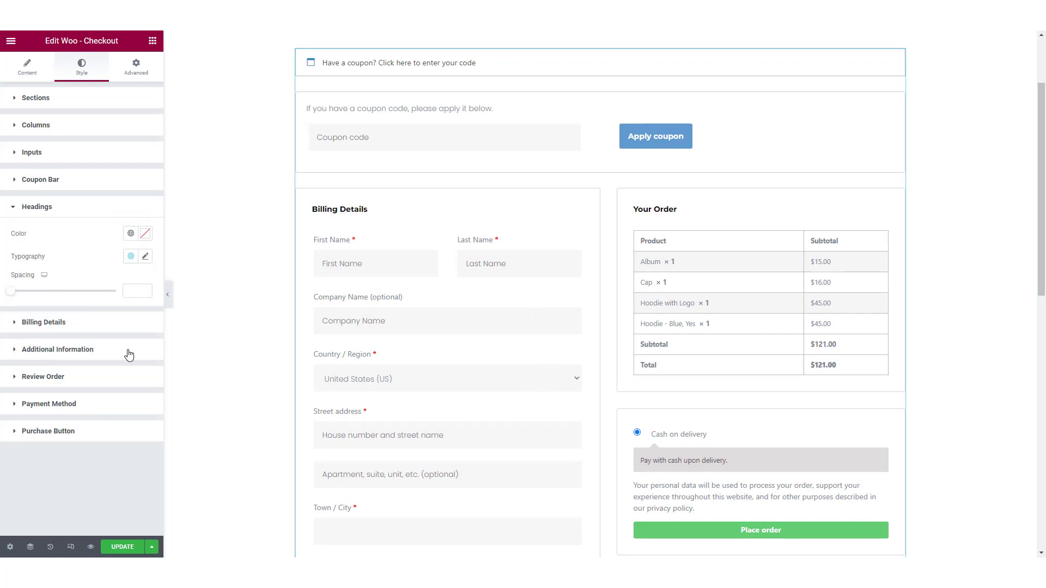
# Step: Review the Billing Details styling options for the section, inputs and input labels, comparing them with the billing form in the preview
pyautogui.click(80, 334)
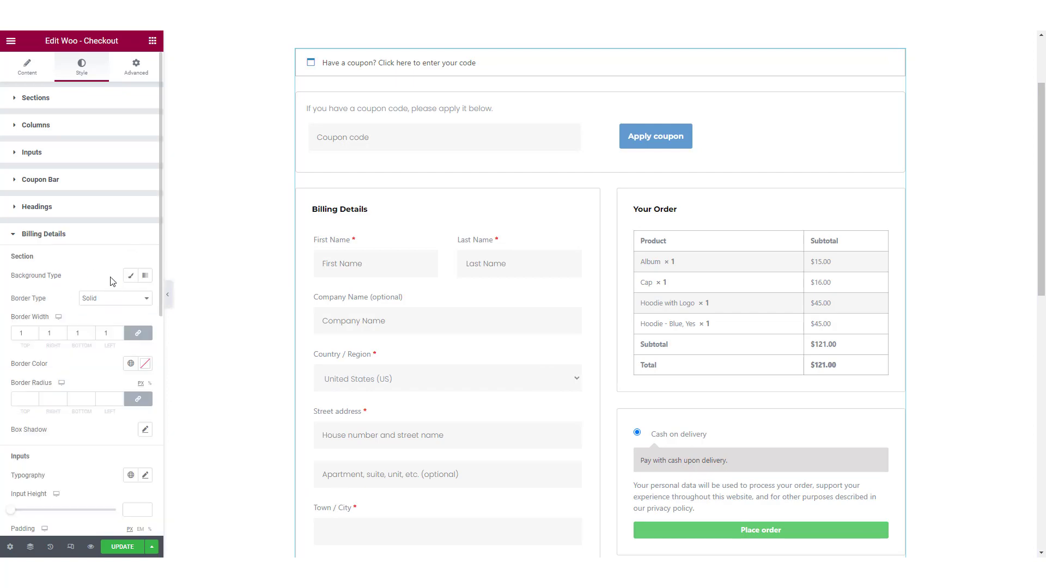
pyautogui.scroll(-4, 650, 329)
pyautogui.scroll(-2, 651, 328)
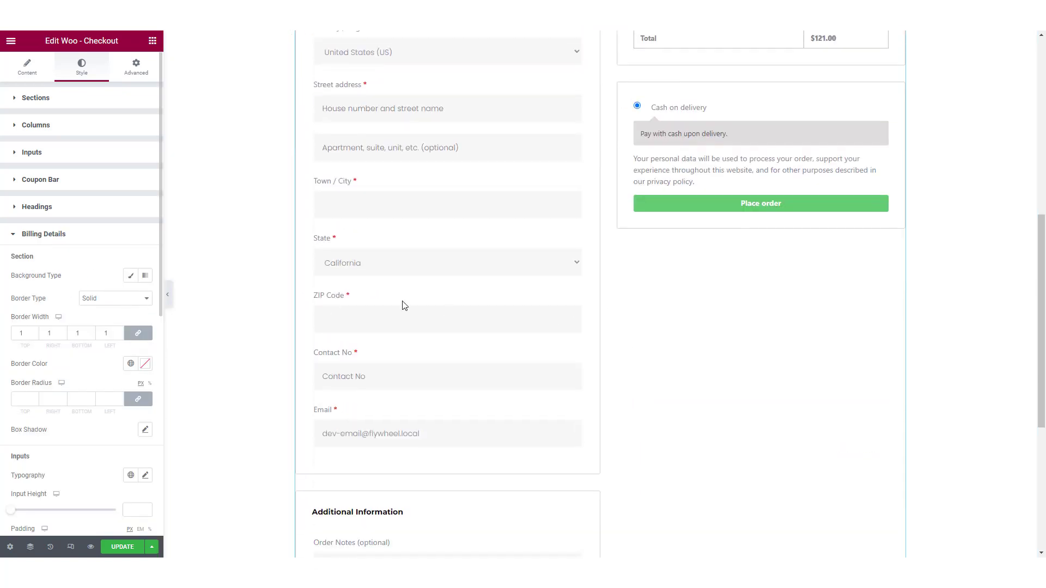
pyautogui.scroll(8, 402, 304)
pyautogui.click(131, 275)
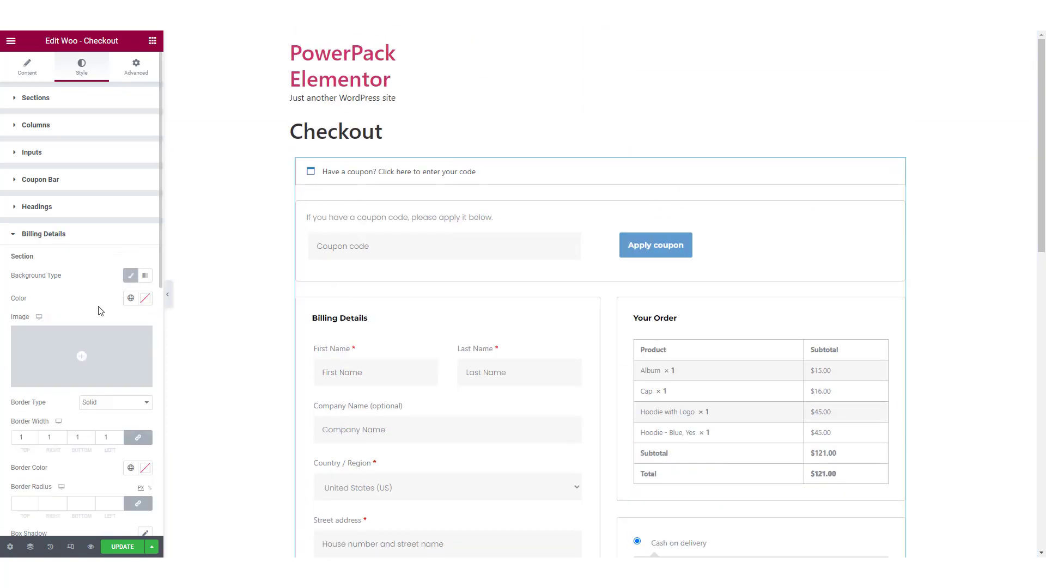
pyautogui.click(131, 275)
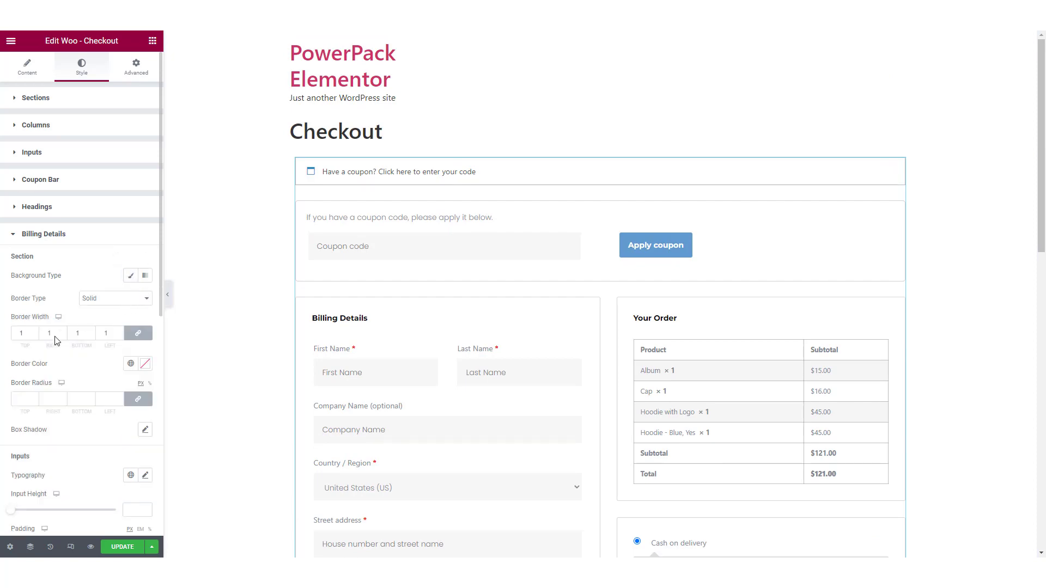
pyautogui.scroll(-4, 202, 370)
pyautogui.scroll(-4, 87, 427)
pyautogui.scroll(-3, 87, 428)
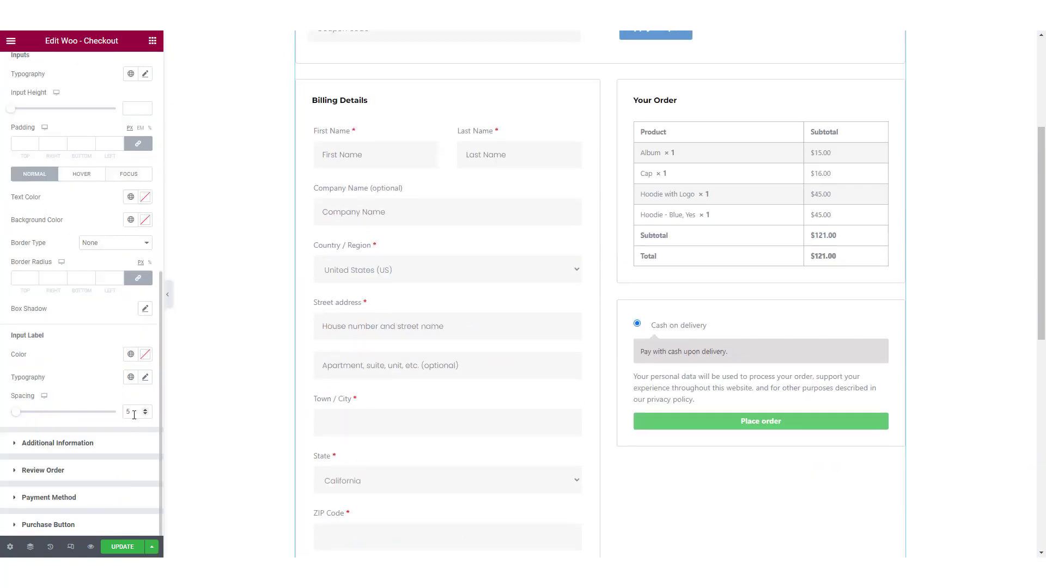
pyautogui.scroll(7, 120, 381)
pyautogui.scroll(-4, 402, 327)
pyautogui.scroll(-2, 31, 358)
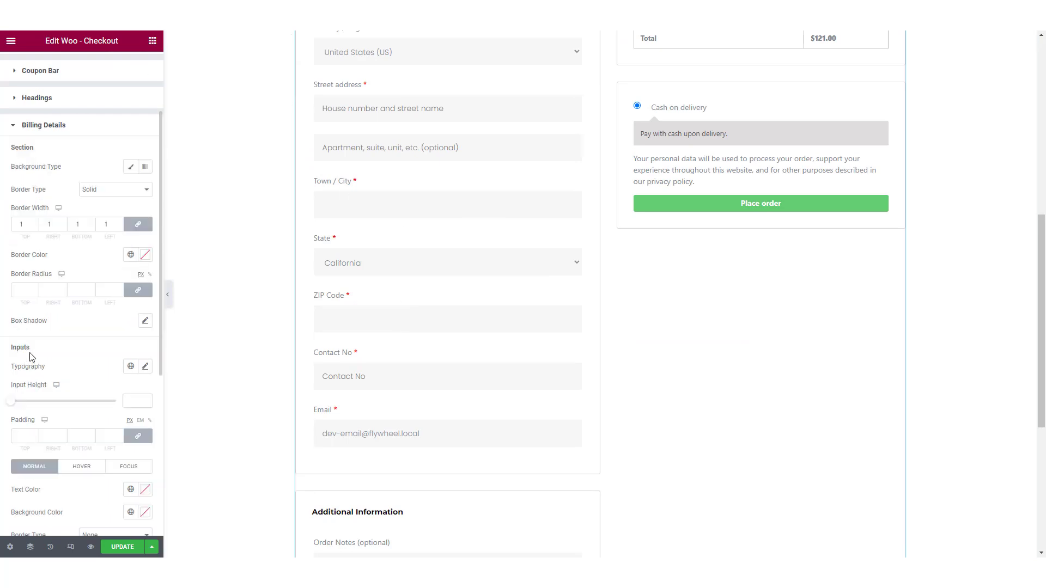
pyautogui.scroll(-5, 31, 357)
pyautogui.scroll(-4, 51, 437)
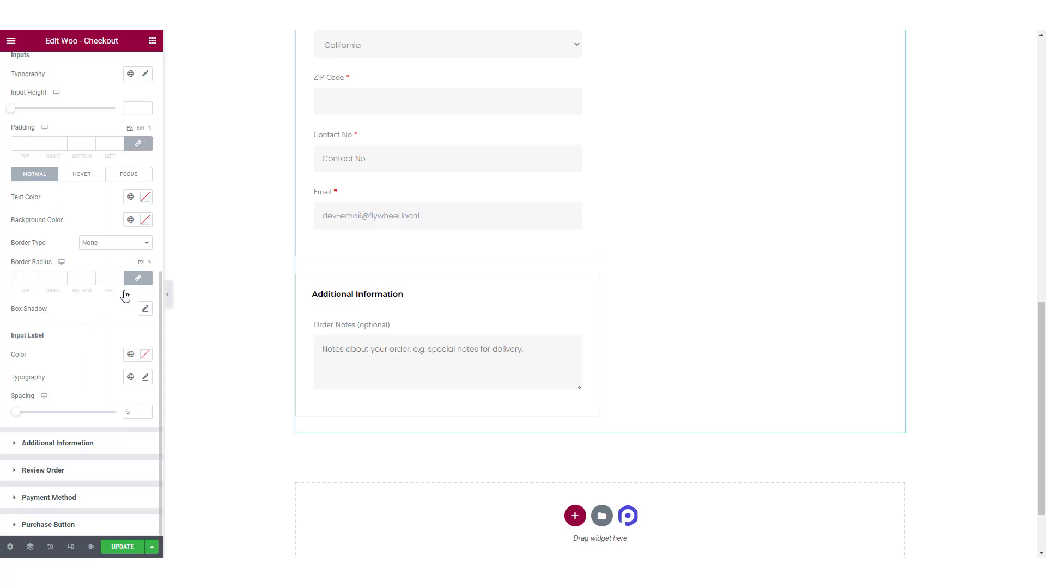
# Step: Apply the global Text font to the Additional Information textarea and its label
pyautogui.scroll(-2, 124, 298)
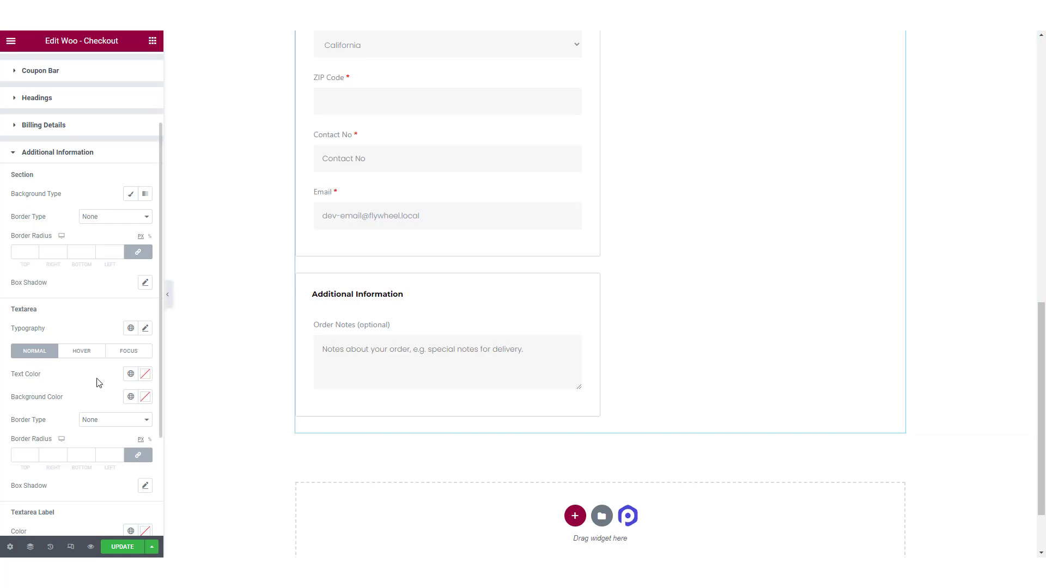
pyautogui.click(131, 328)
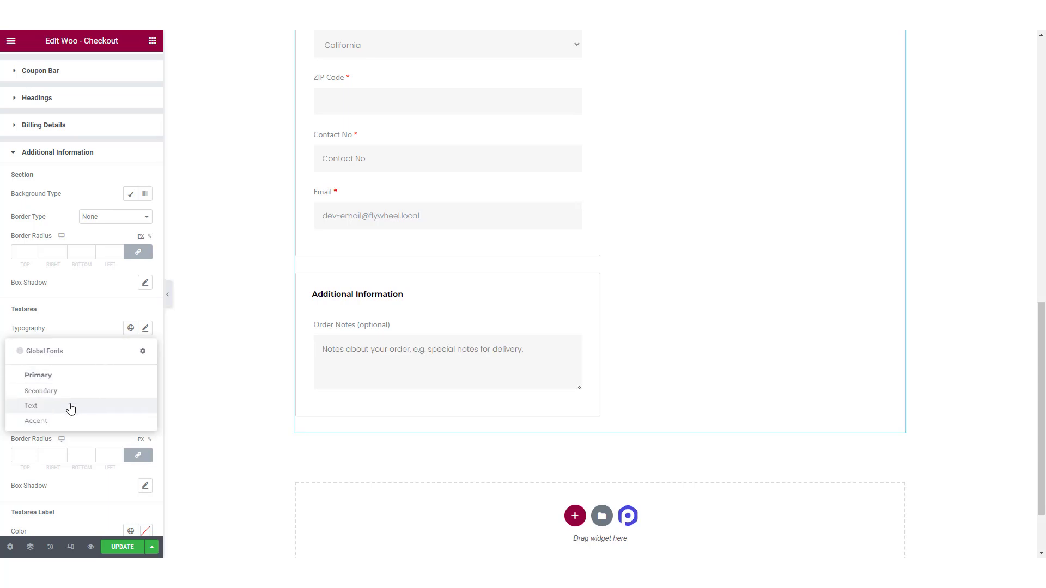
pyautogui.click(69, 404)
pyautogui.scroll(-3, 93, 396)
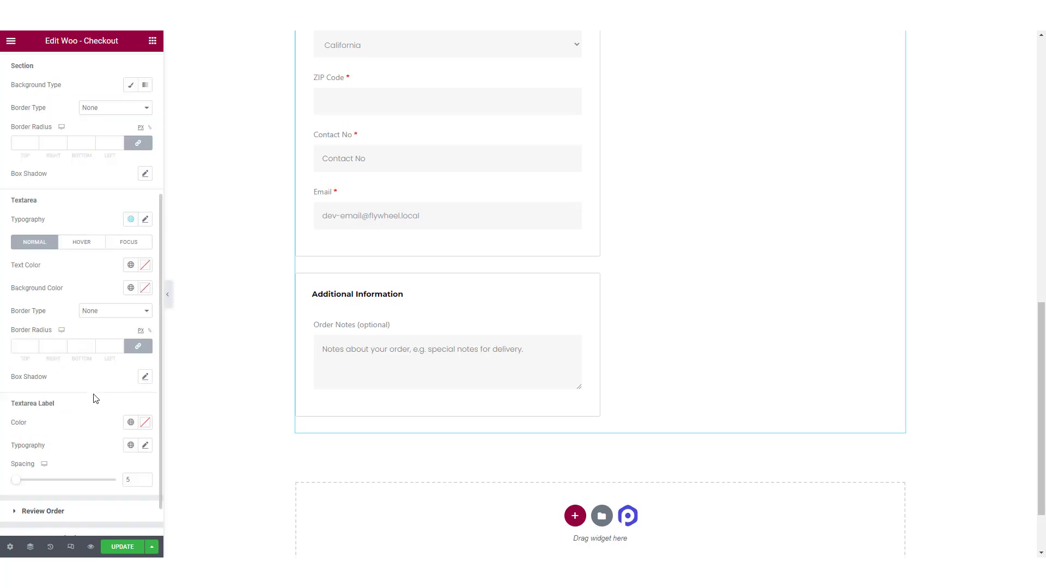
pyautogui.click(131, 404)
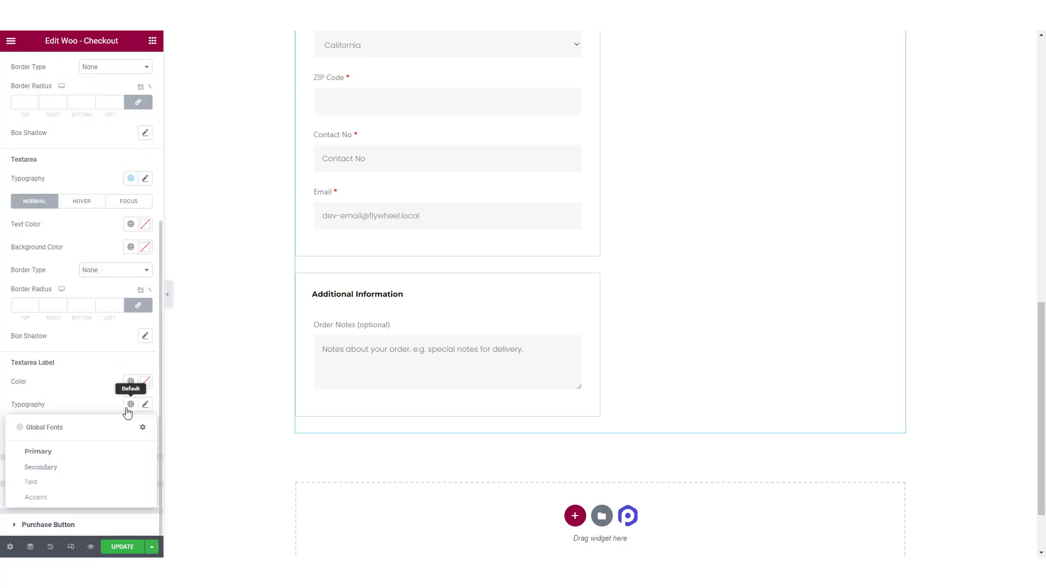
pyautogui.click(67, 483)
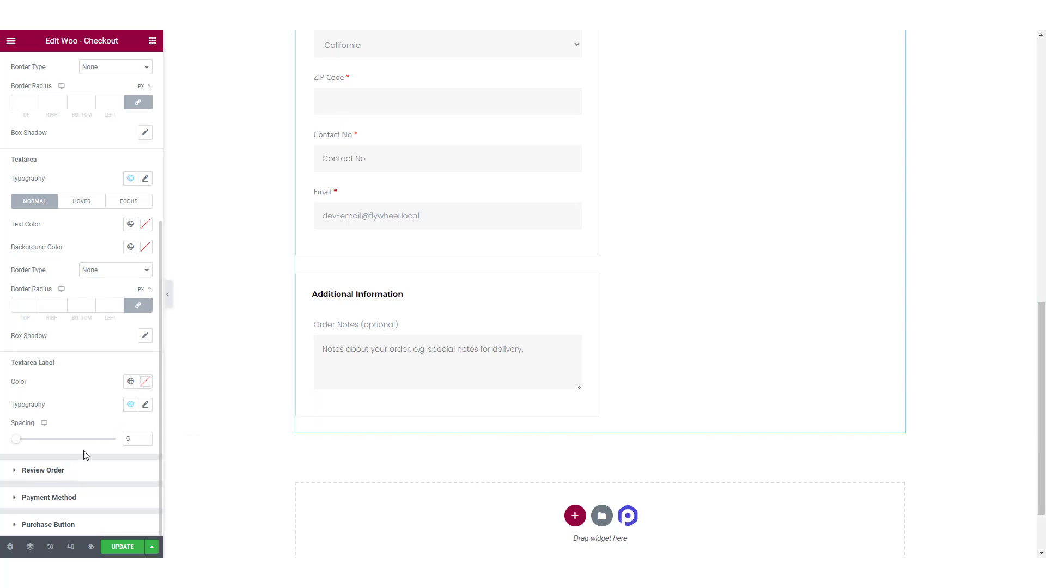
# Step: Apply the global Text font to the typography of the Review Order table
pyautogui.click(119, 463)
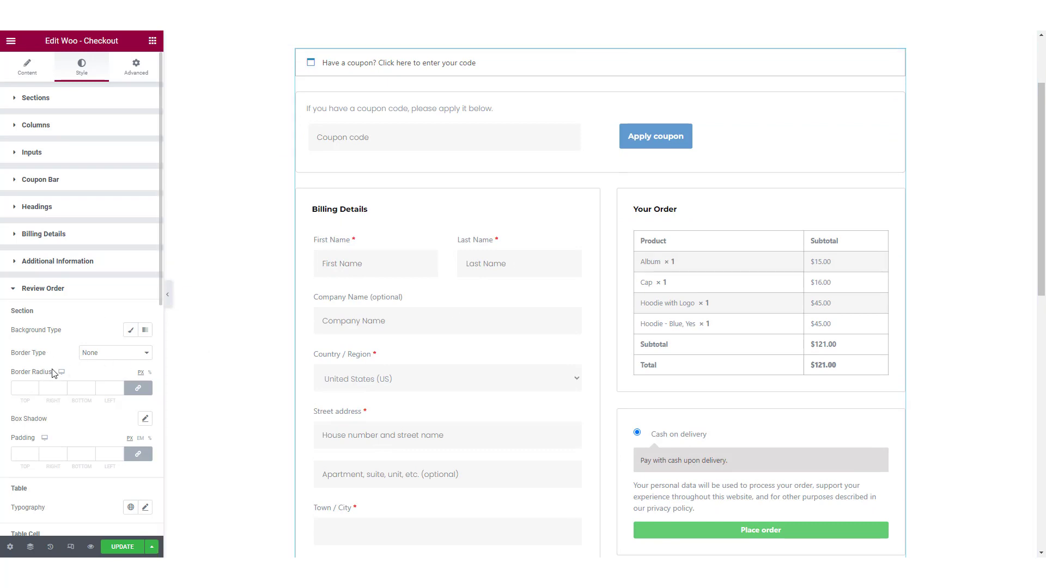
pyautogui.scroll(-2, 53, 373)
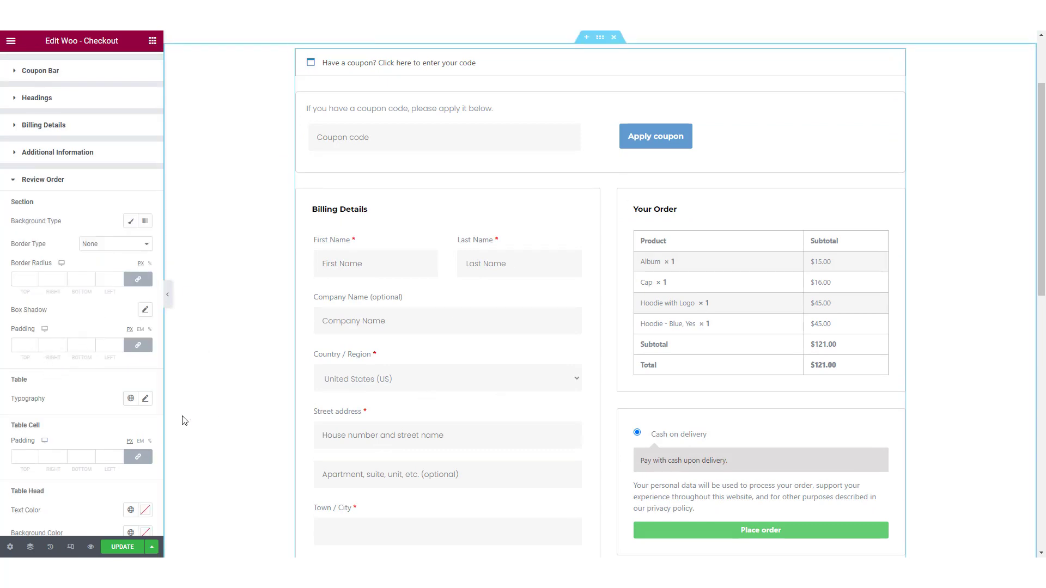
pyautogui.click(131, 398)
pyautogui.click(37, 478)
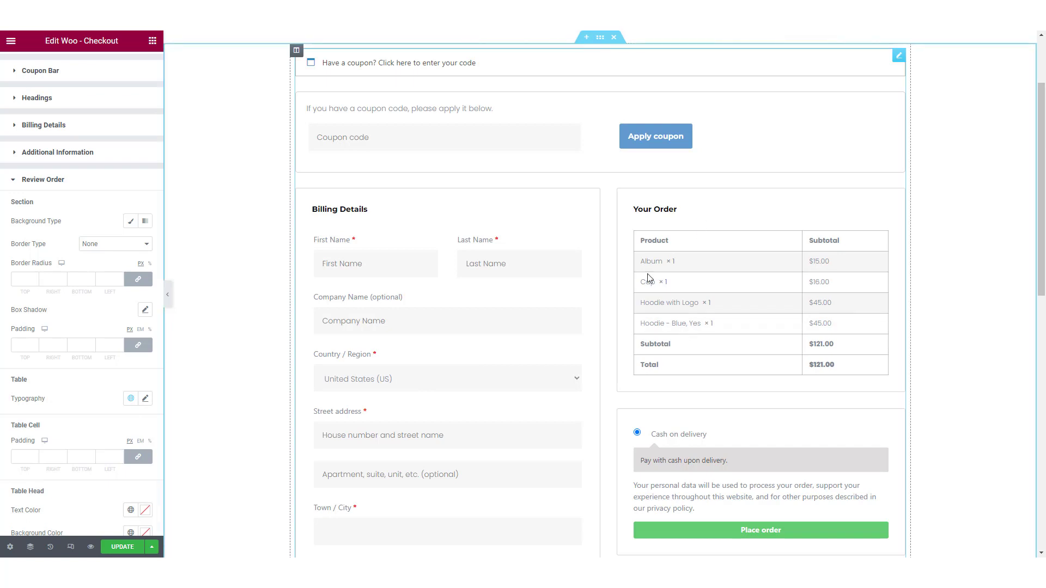
# Step: Set the Review Order row separator to a dark gray color with a size of 1
pyautogui.scroll(-2, 108, 410)
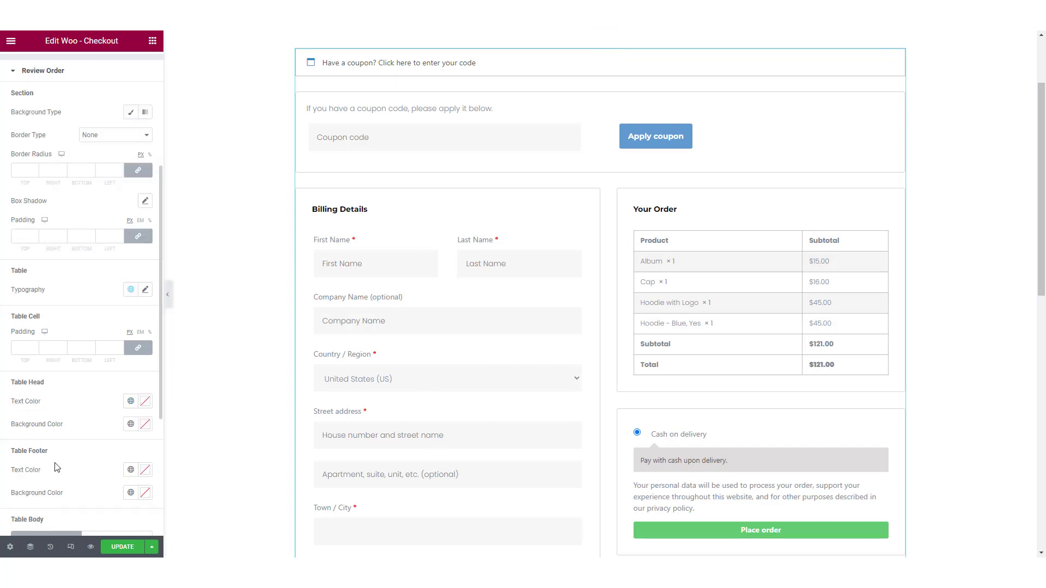
pyautogui.scroll(-2, 44, 453)
pyautogui.scroll(-2, 121, 466)
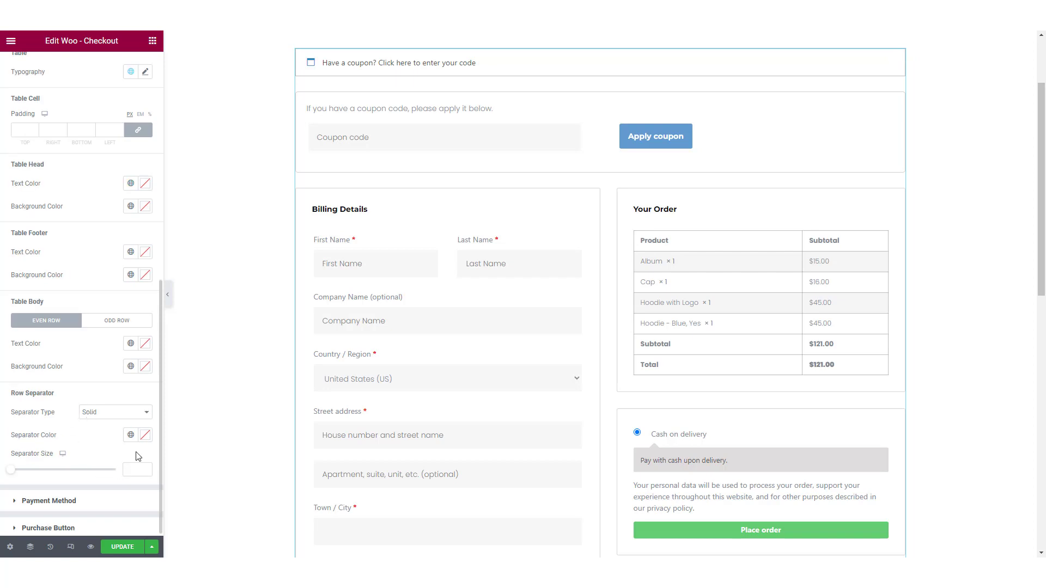
pyautogui.click(145, 434)
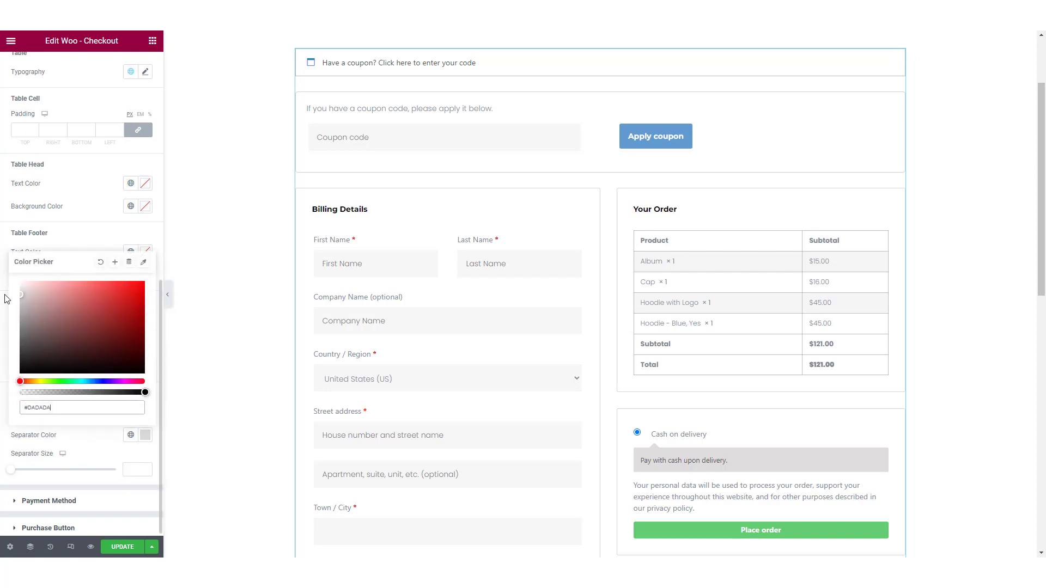
pyautogui.moveTo(4, 295); pyautogui.dragTo(1, 326)
pyautogui.click(111, 455)
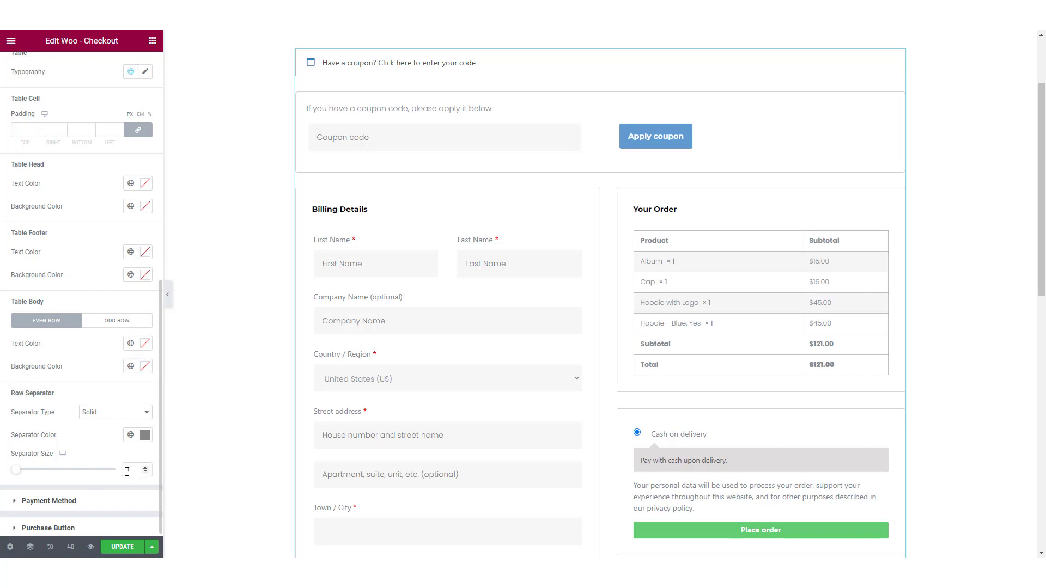
pyautogui.scroll(-1, 116, 455)
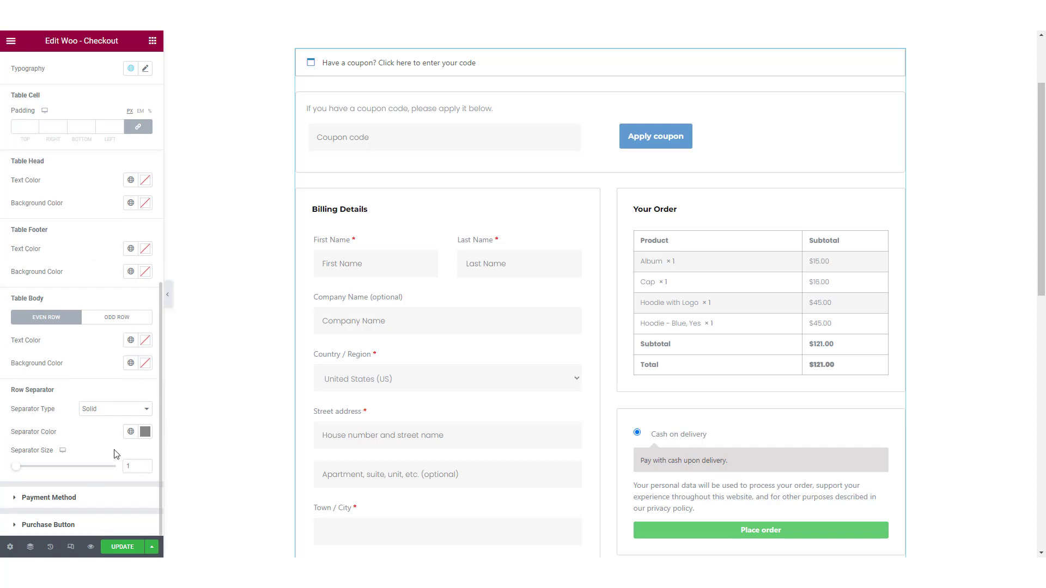
# Step: Apply the global Text font to the label and message typography of the Payment Method section
pyautogui.click(98, 497)
pyautogui.scroll(-2, 514, 305)
pyautogui.scroll(-2, 60, 331)
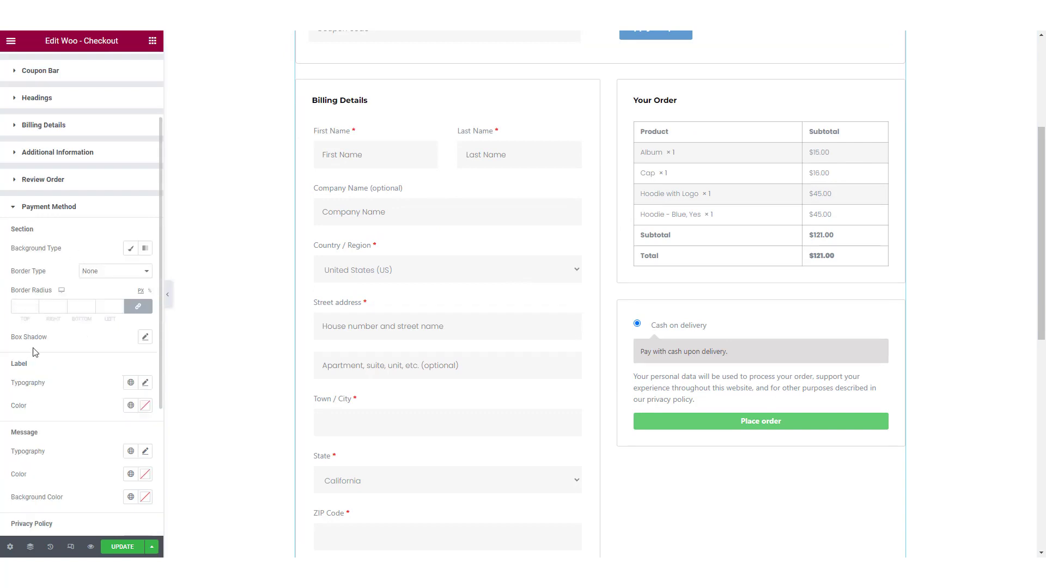
pyautogui.scroll(-4, 38, 426)
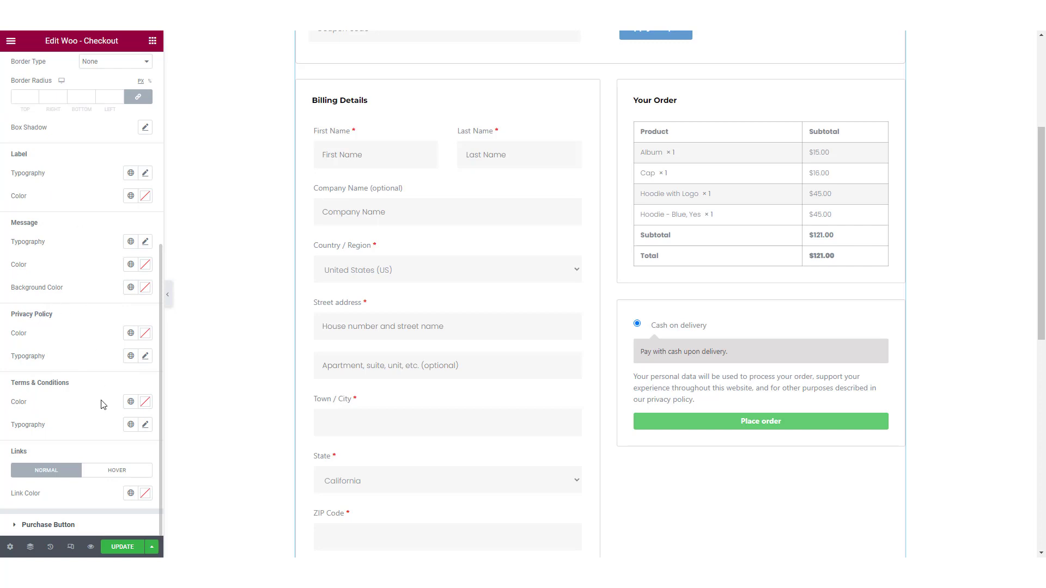
pyautogui.click(130, 173)
pyautogui.click(47, 253)
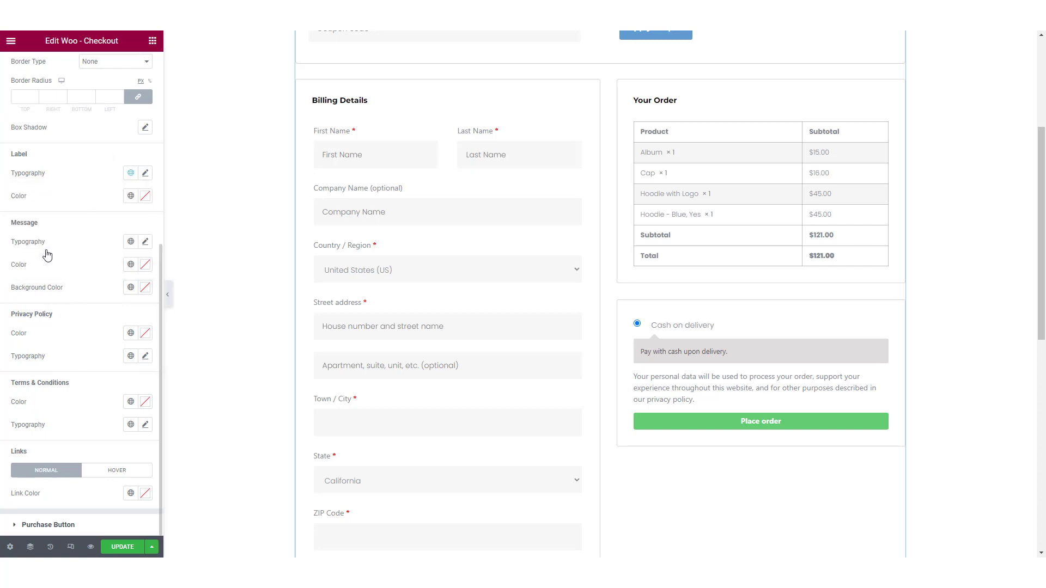
pyautogui.click(131, 241)
pyautogui.click(53, 318)
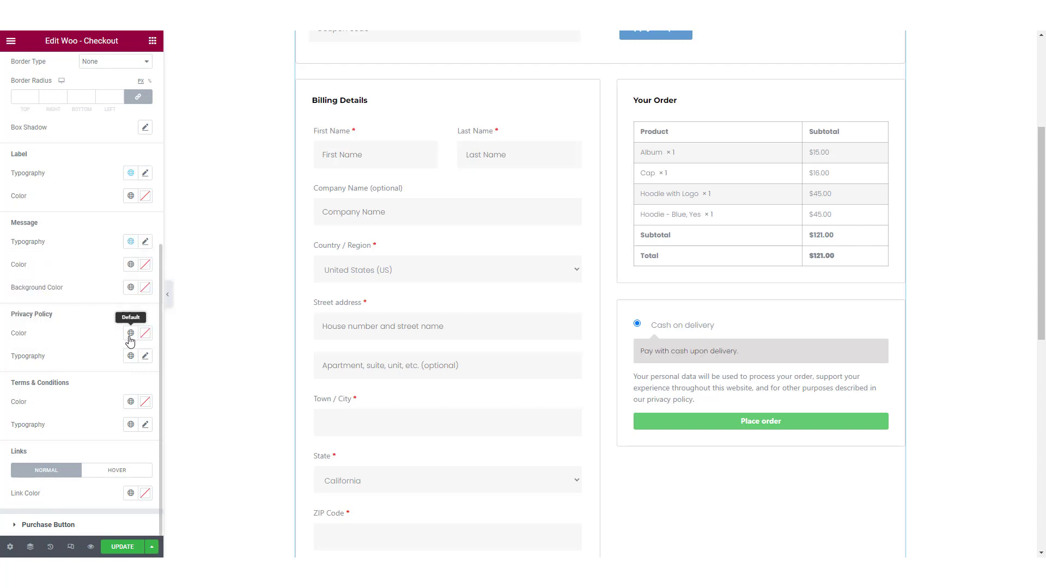
# Step: Apply the global Text font to the Privacy Policy and Terms & Conditions typography of the Payment Method section
pyautogui.click(131, 356)
pyautogui.click(55, 434)
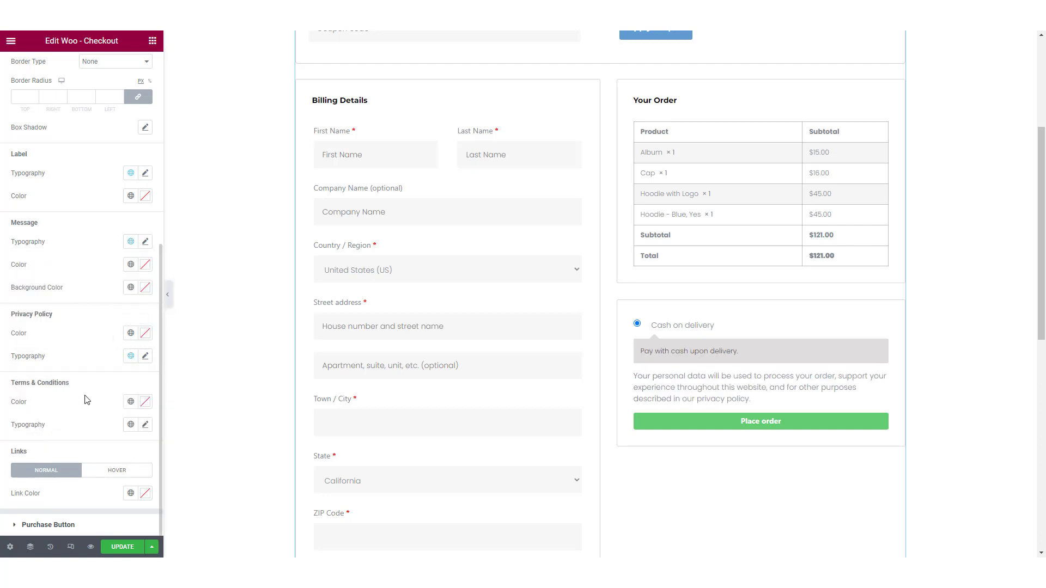
pyautogui.click(130, 425)
pyautogui.click(48, 502)
pyautogui.click(140, 424)
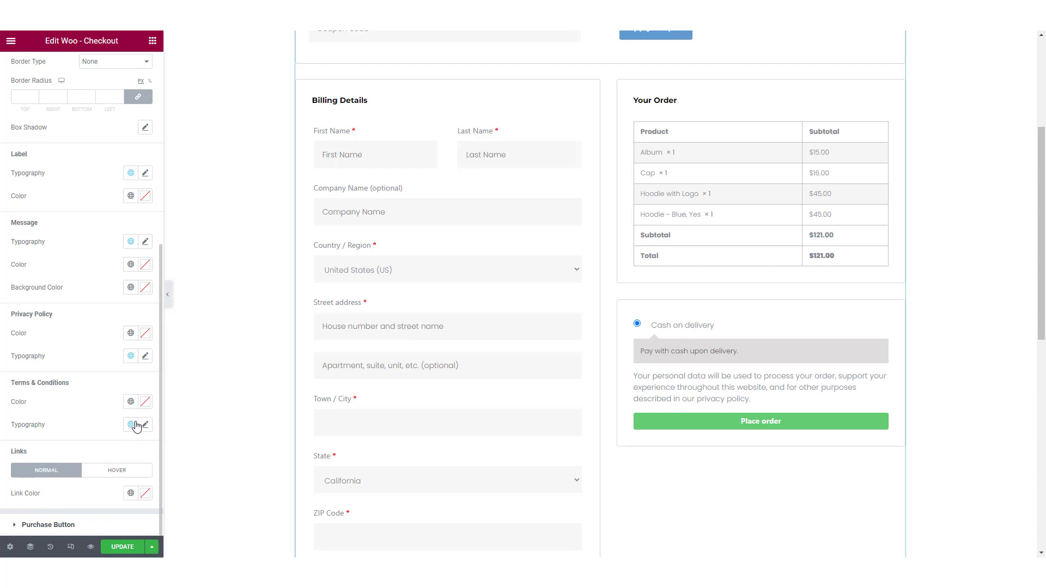
pyautogui.click(106, 426)
pyautogui.click(130, 425)
pyautogui.click(64, 499)
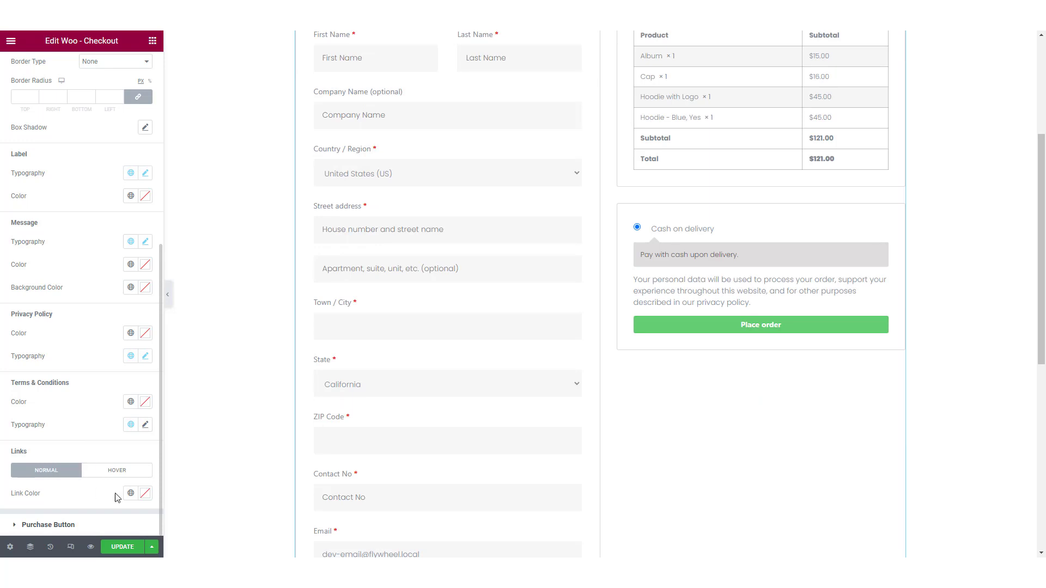
# Step: Paste the copied blue as the normal link color of the Payment Method section, and open the Purchase Button style settings
pyautogui.click(145, 493)
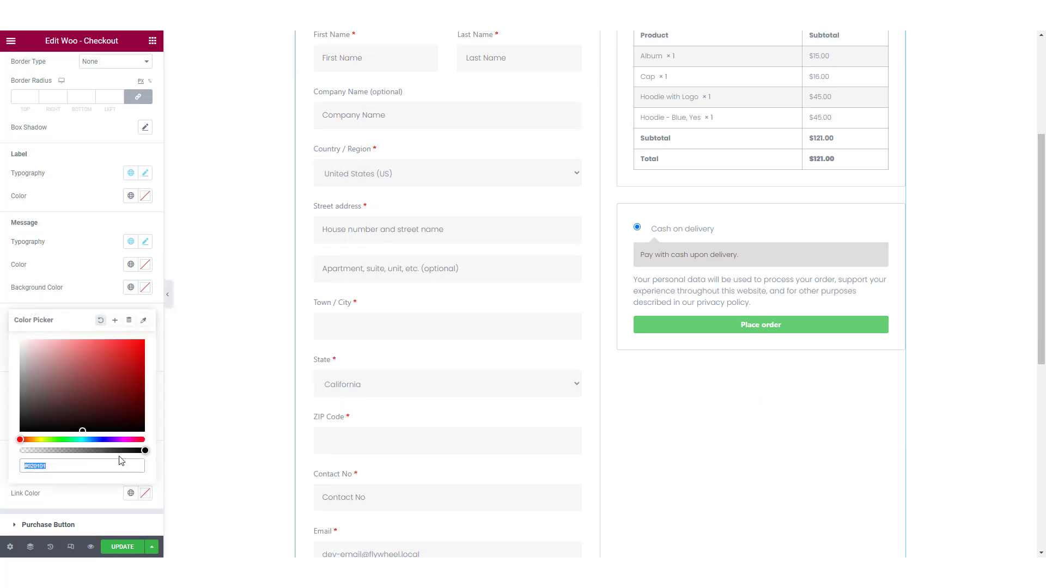
pyautogui.hotkey('ctrl', 'v')
pyautogui.click(99, 508)
pyautogui.click(108, 471)
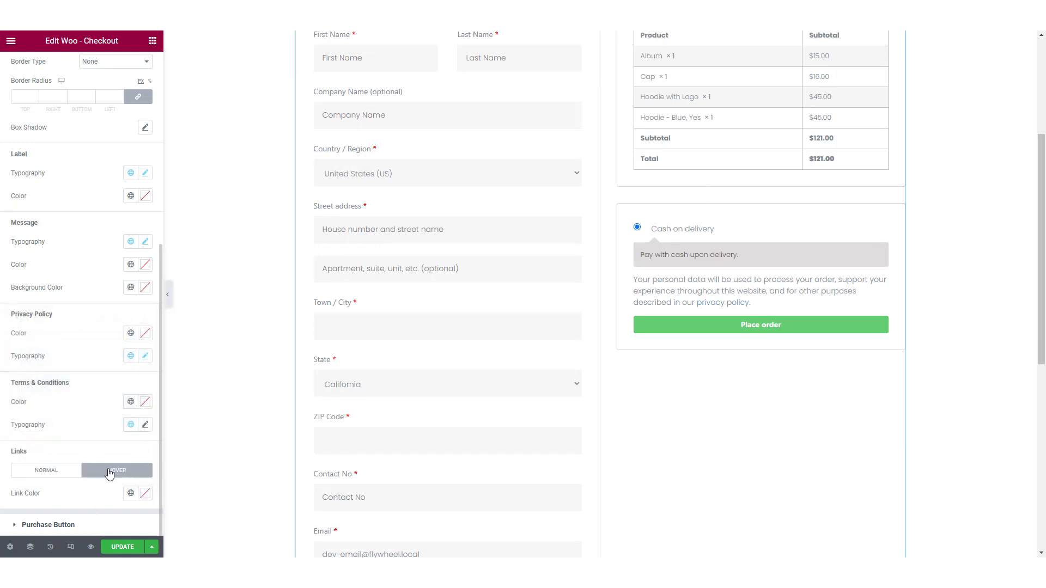
pyautogui.click(67, 472)
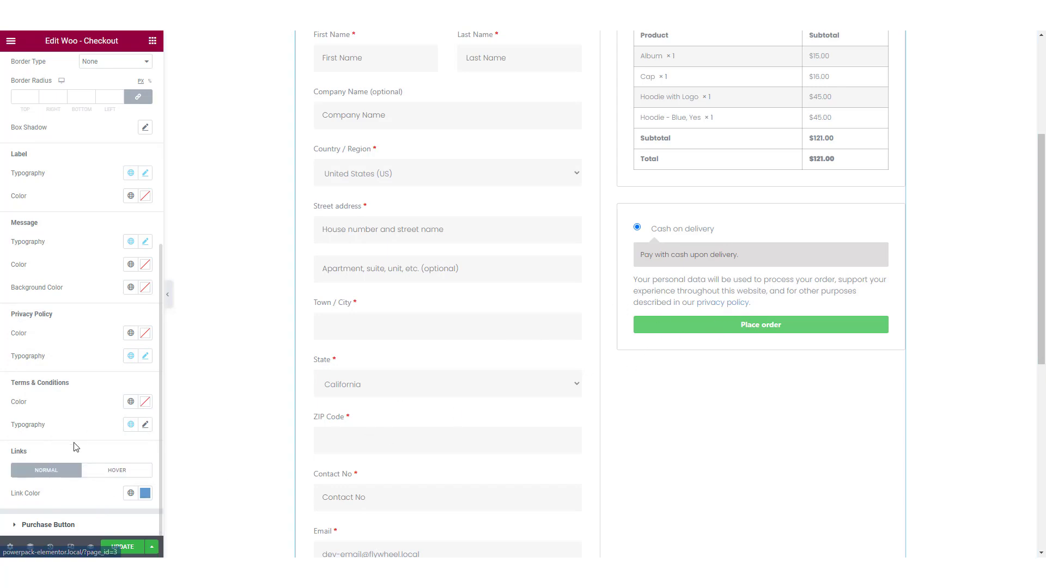
pyautogui.click(47, 525)
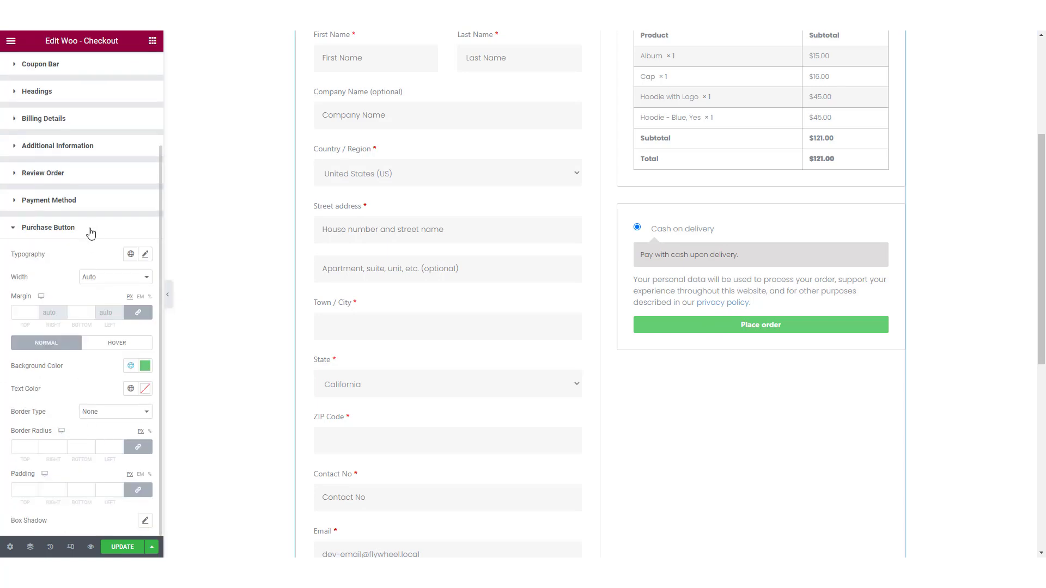
# Step: Apply the global Primary font to the Purchase Button typography and set the button's width to Full Width
pyautogui.click(132, 256)
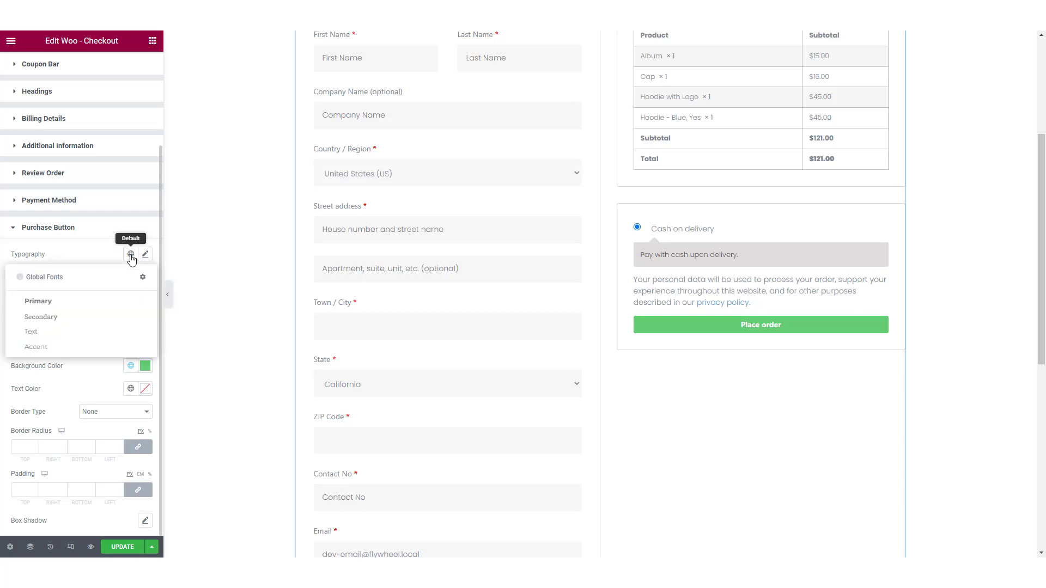
pyautogui.click(83, 303)
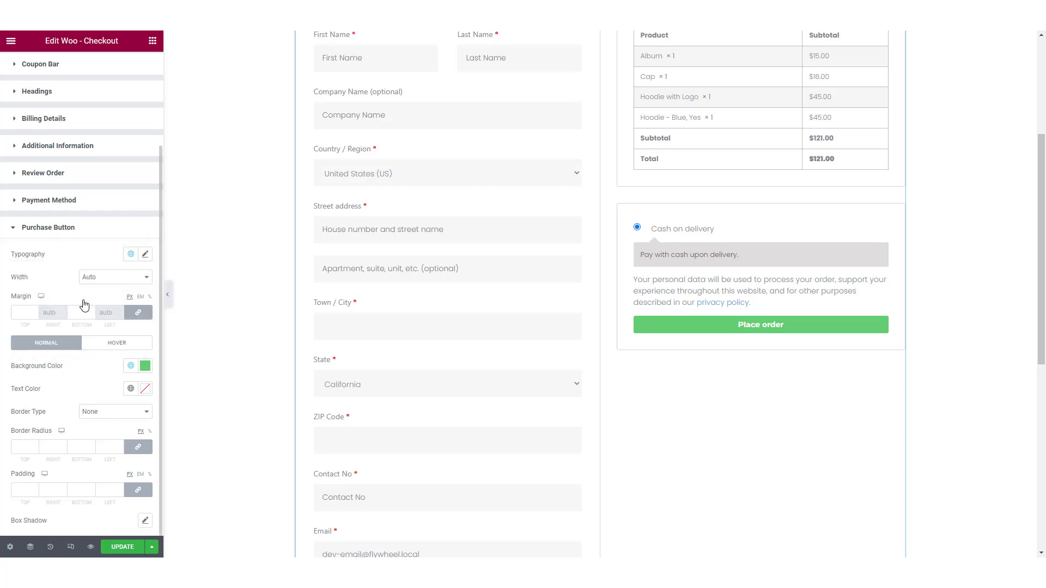
pyautogui.click(99, 276)
pyautogui.click(106, 298)
pyautogui.click(108, 280)
pyautogui.click(94, 289)
# Step: Set the Purchase Button padding to 15 px on all sides and save the checkout page
pyautogui.click(19, 493)
pyautogui.write('15')
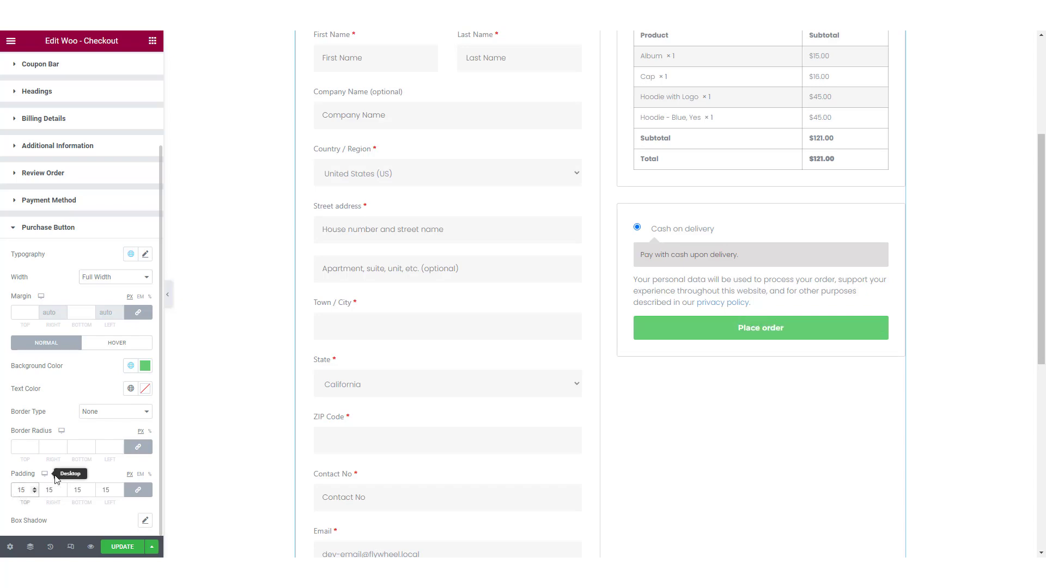
pyautogui.scroll(-6, 182, 519)
pyautogui.scroll(3, 146, 486)
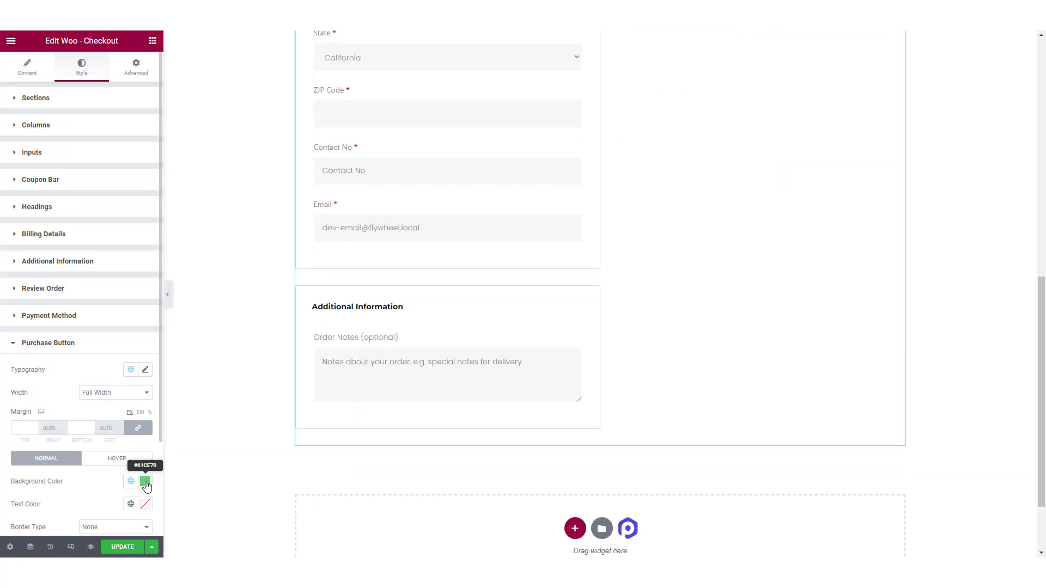
pyautogui.scroll(10, 422, 473)
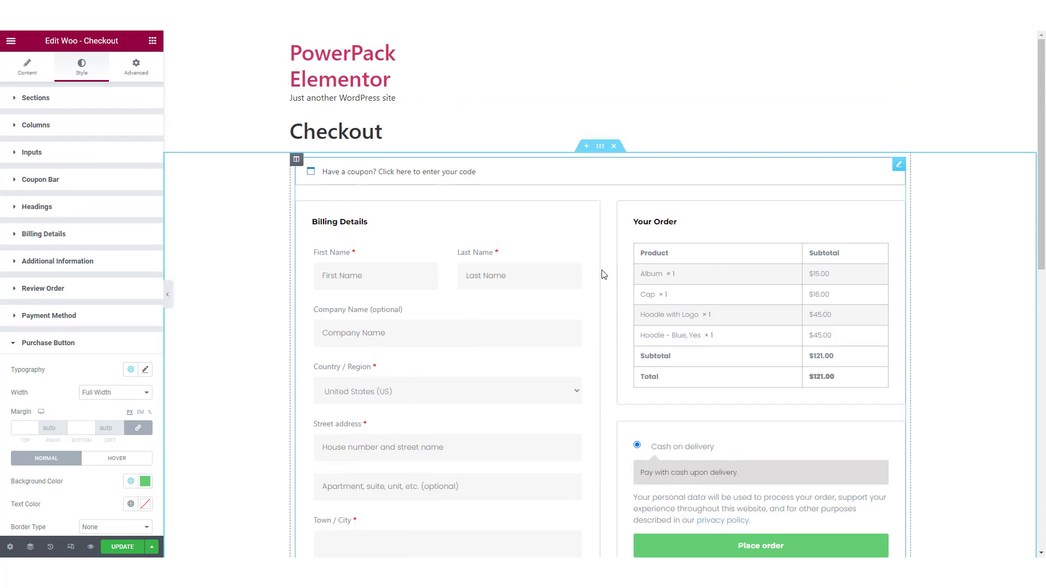
pyautogui.click(133, 549)
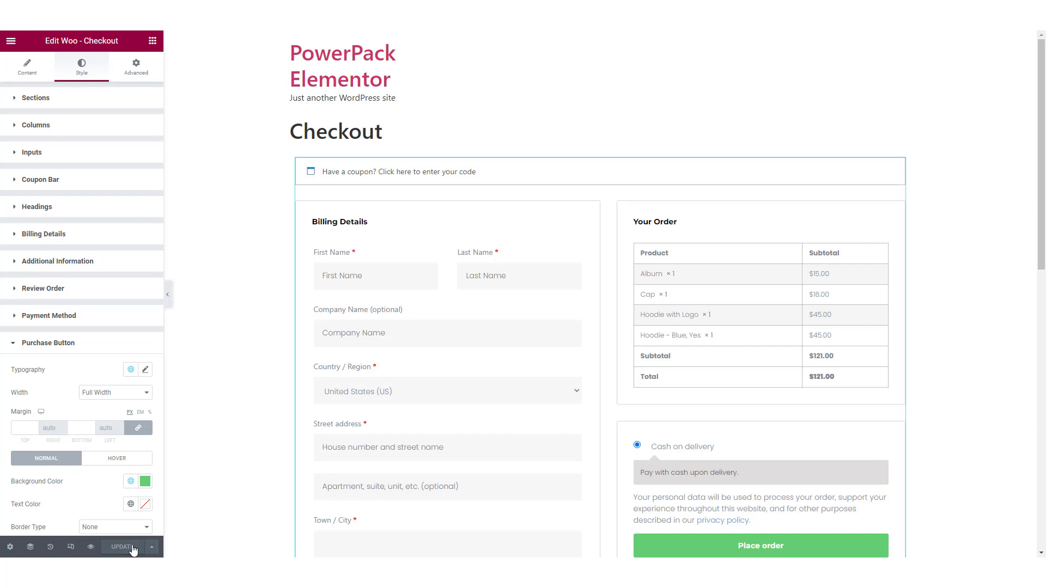
# Step: Preview the checkout page and examine its full layout, expanding and collapsing the coupon code form
pyautogui.click(90, 547)
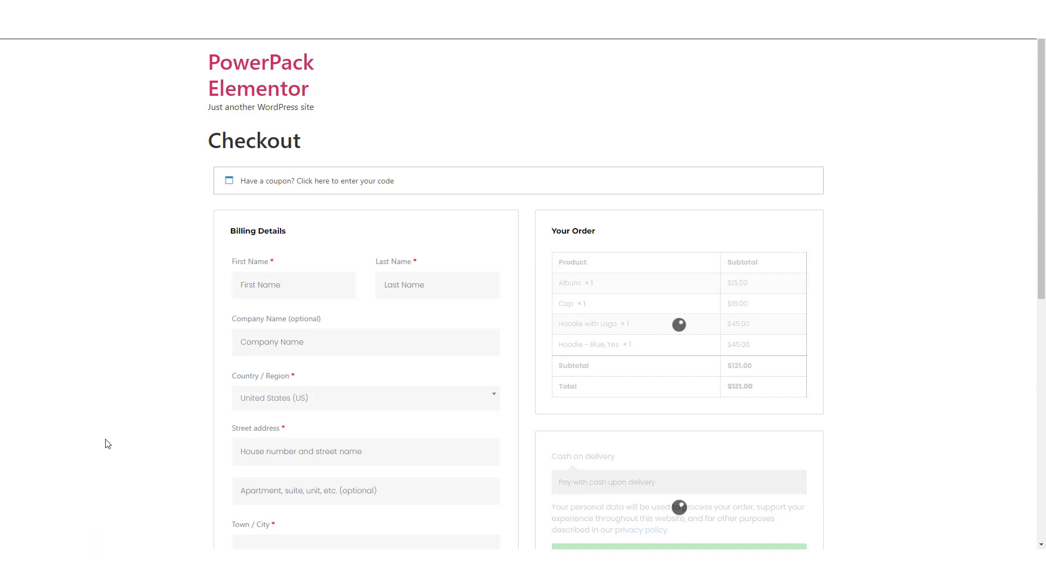
pyautogui.scroll(-8, 108, 444)
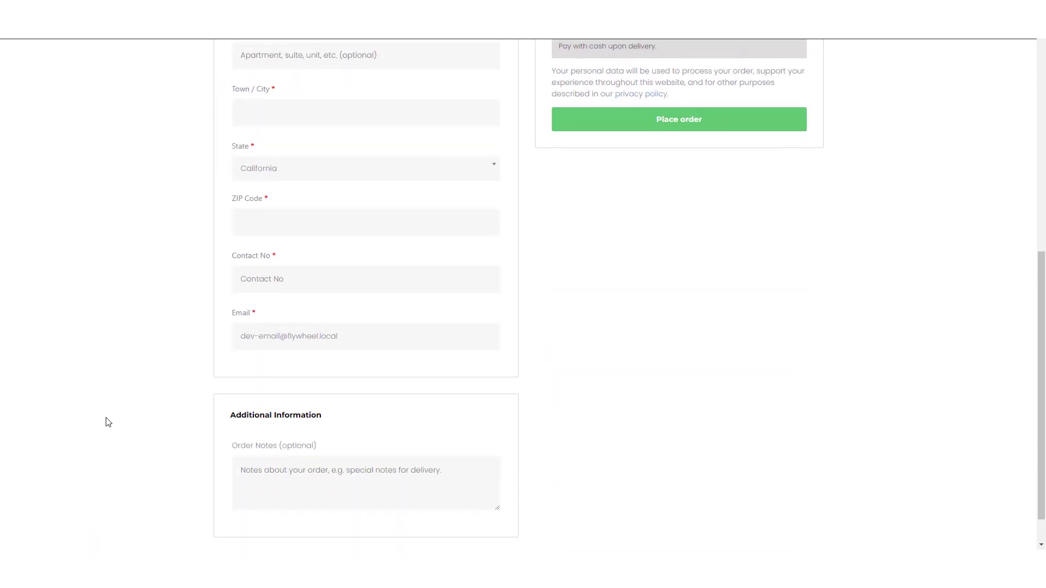
pyautogui.scroll(-1, 108, 422)
pyautogui.scroll(8, 107, 422)
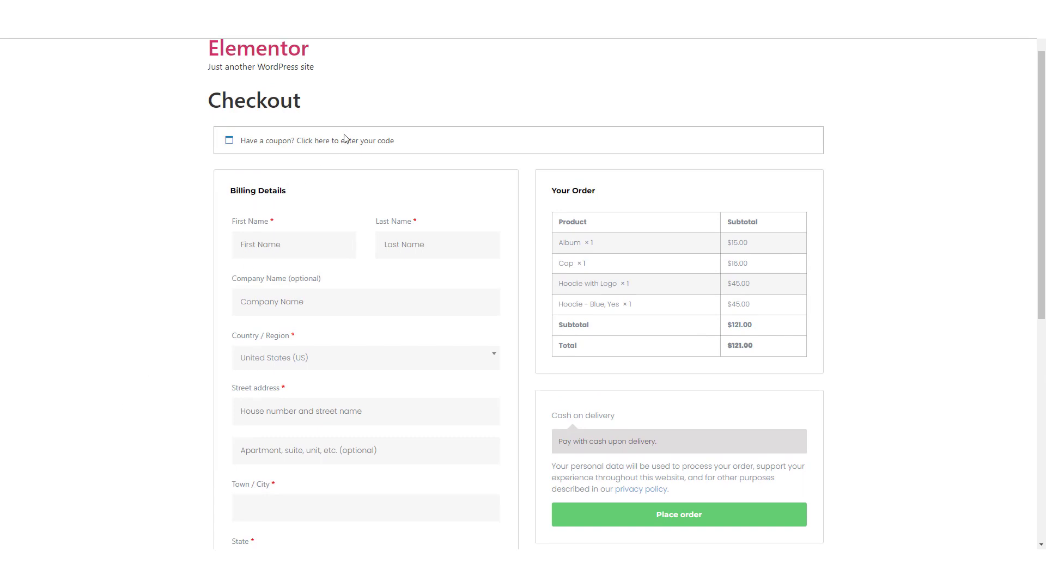
pyautogui.click(346, 141)
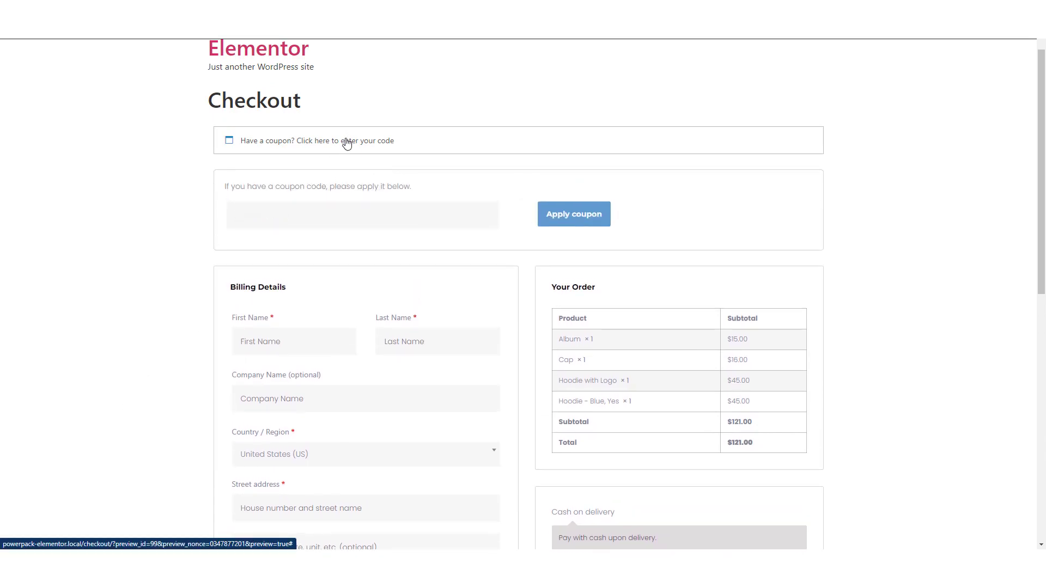
pyautogui.click(345, 145)
pyautogui.scroll(-8, 345, 149)
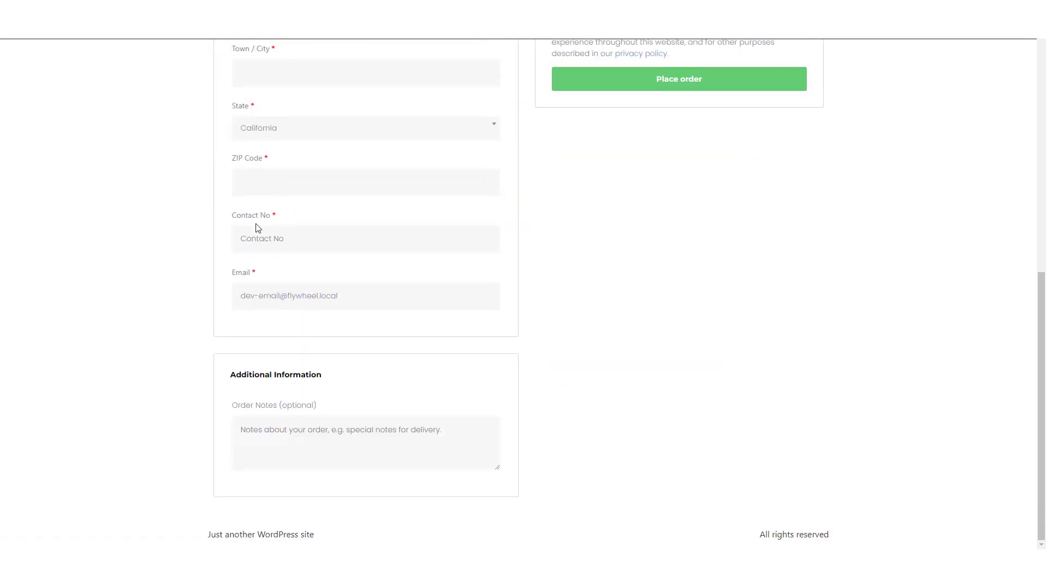
pyautogui.scroll(8, 257, 227)
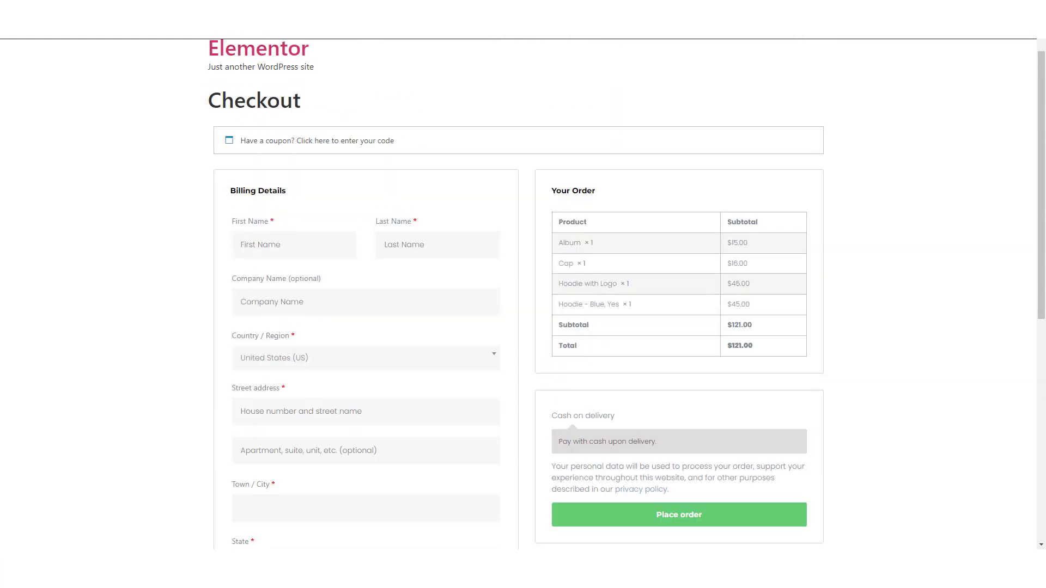